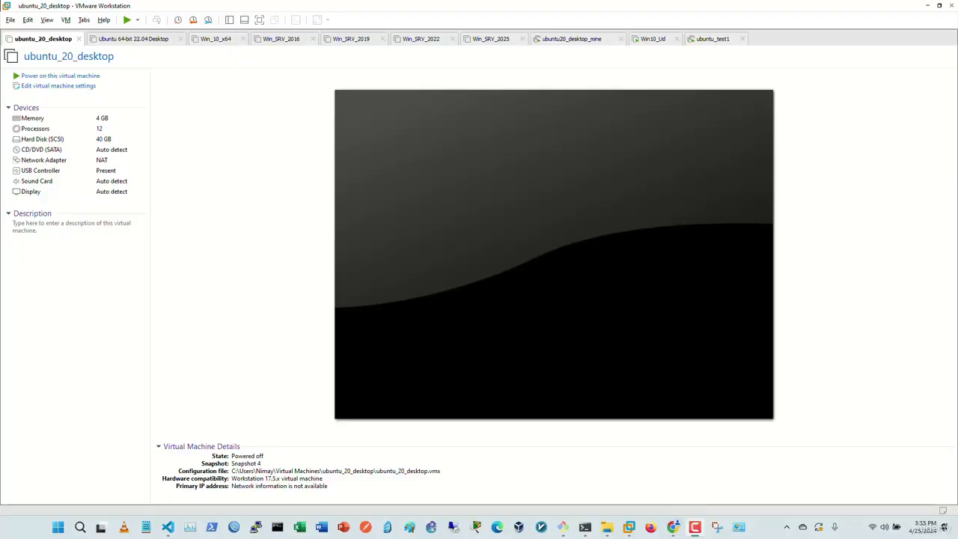
Step: Start a new virtual machine with the Typical configuration
left_click(11, 21)
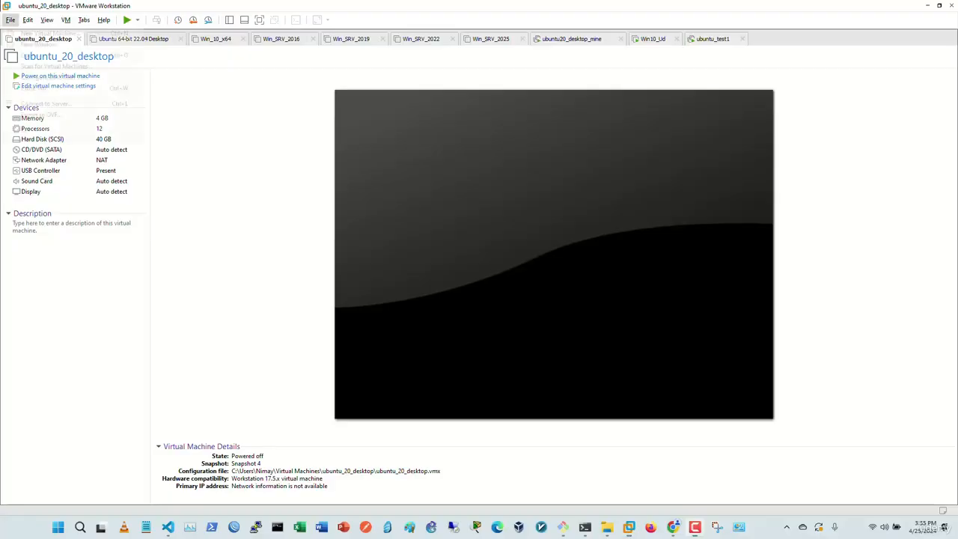
left_click(50, 33)
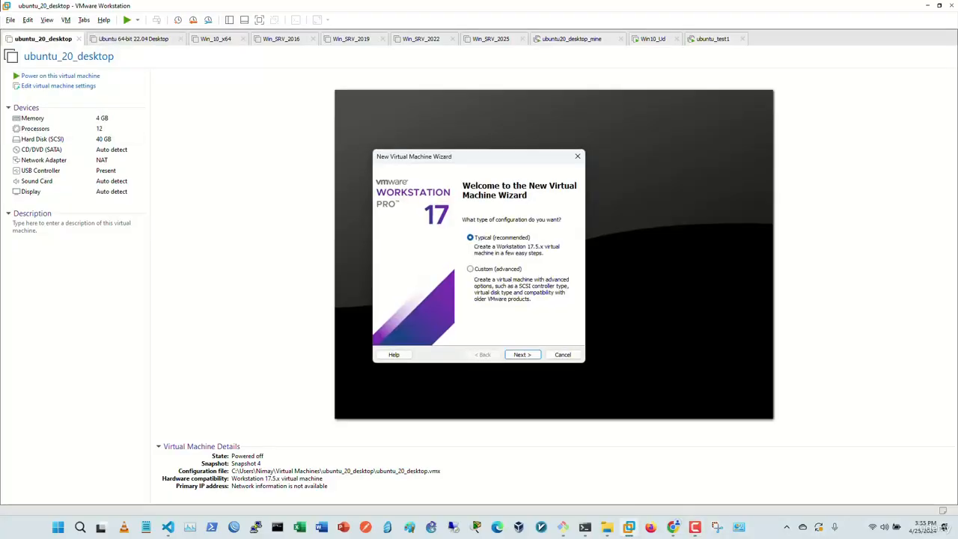
left_click(522, 354)
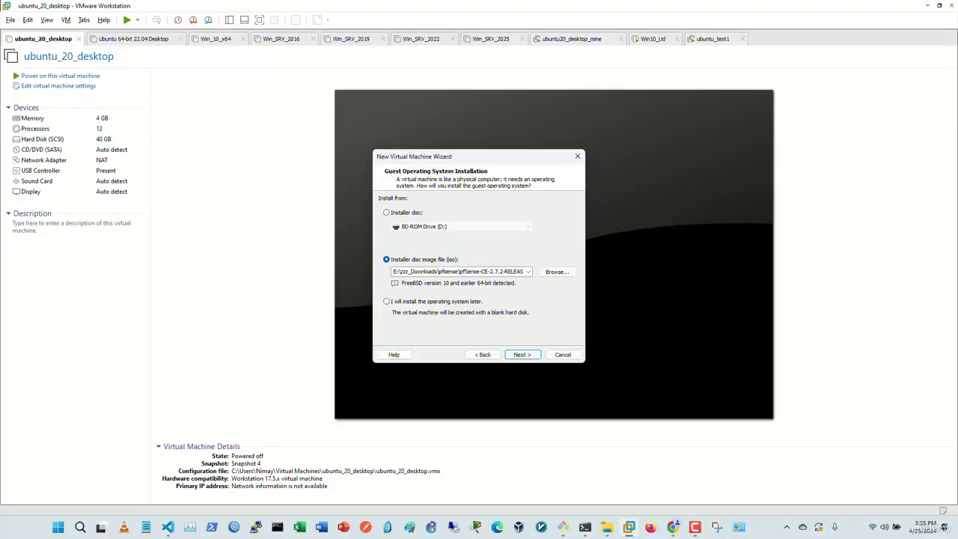
Step: Use pfSense-CE-2.7.2-RELEASE-amd64.iso as the installer disc image and continue to naming
left_click(556, 271)
left_click(389, 153)
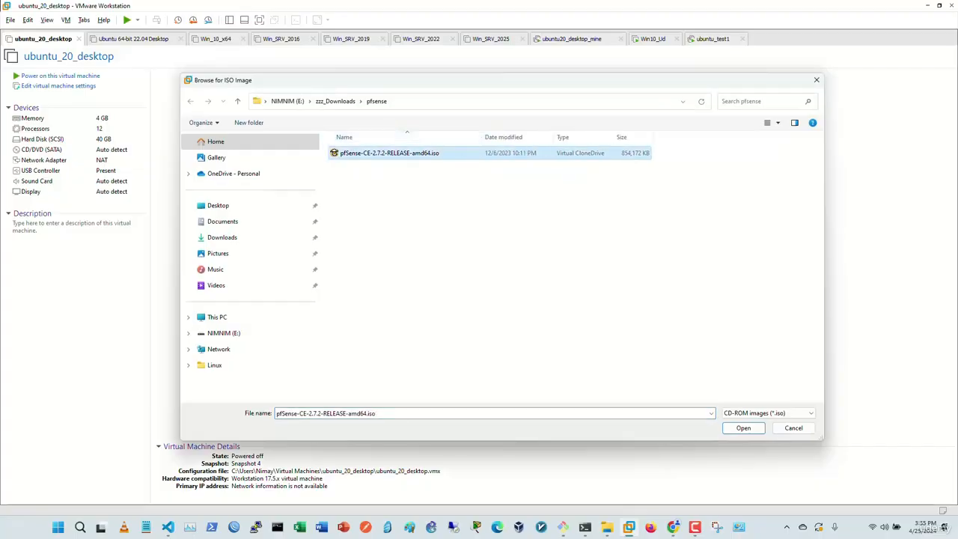
left_click(480, 225)
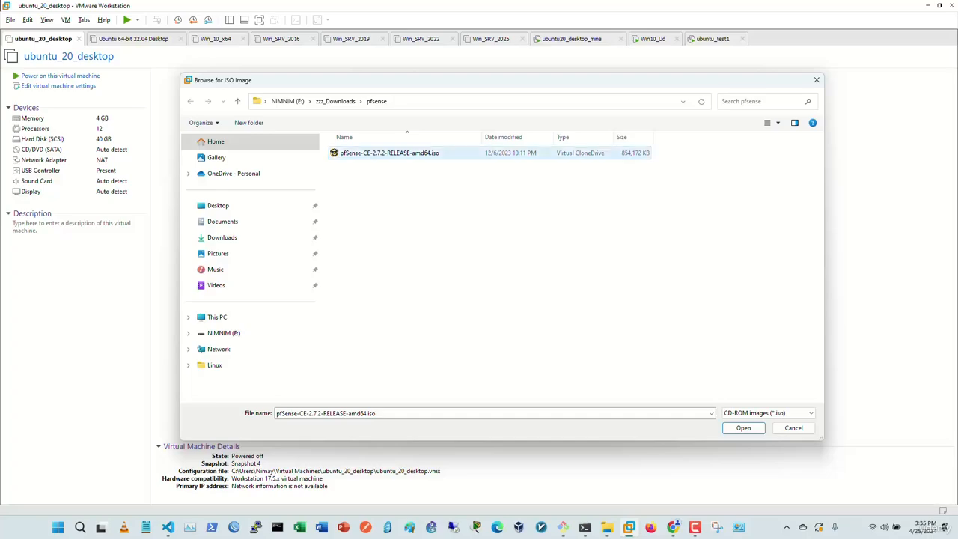
left_click(389, 153)
key("Return")
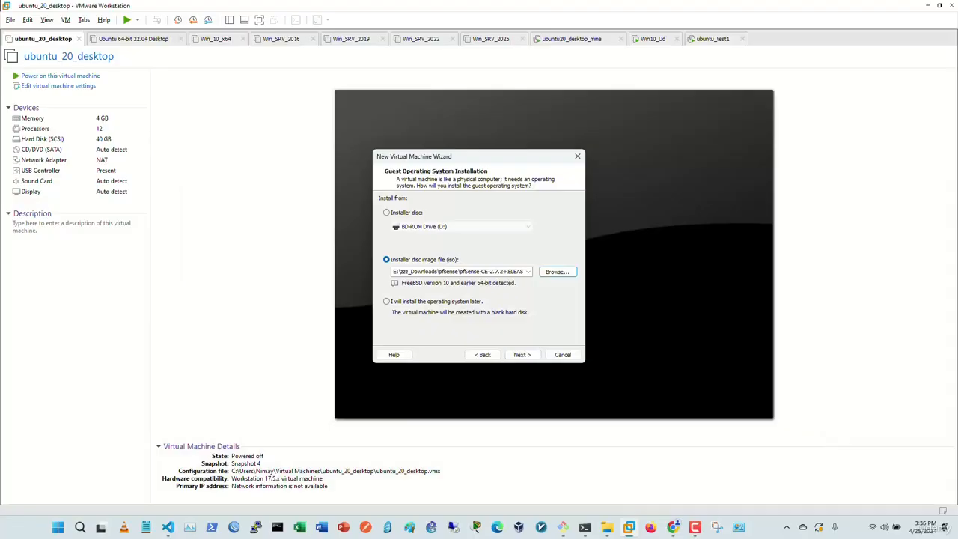
key("Return")
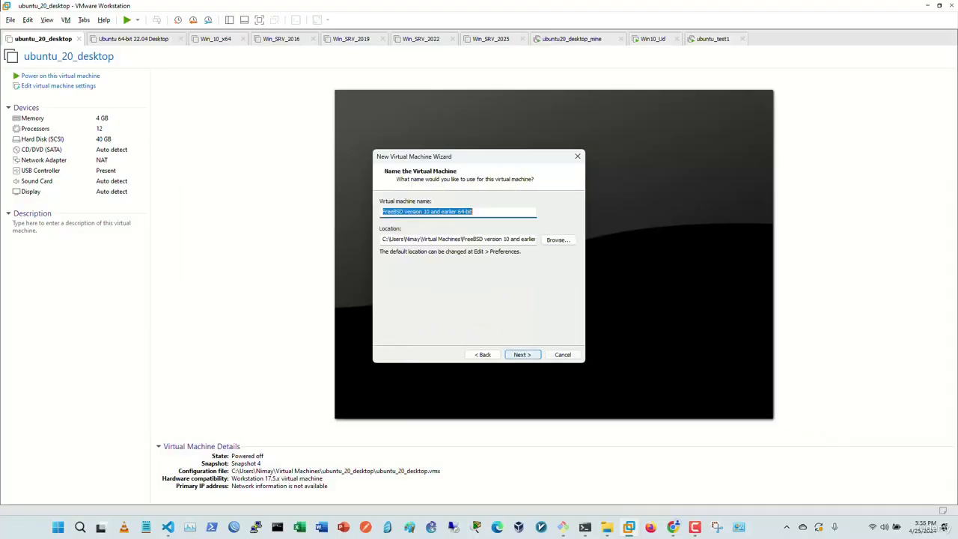
Step: Name the VM pfSense and store its 20 GB virtual disk as a single file
type("pfSense")
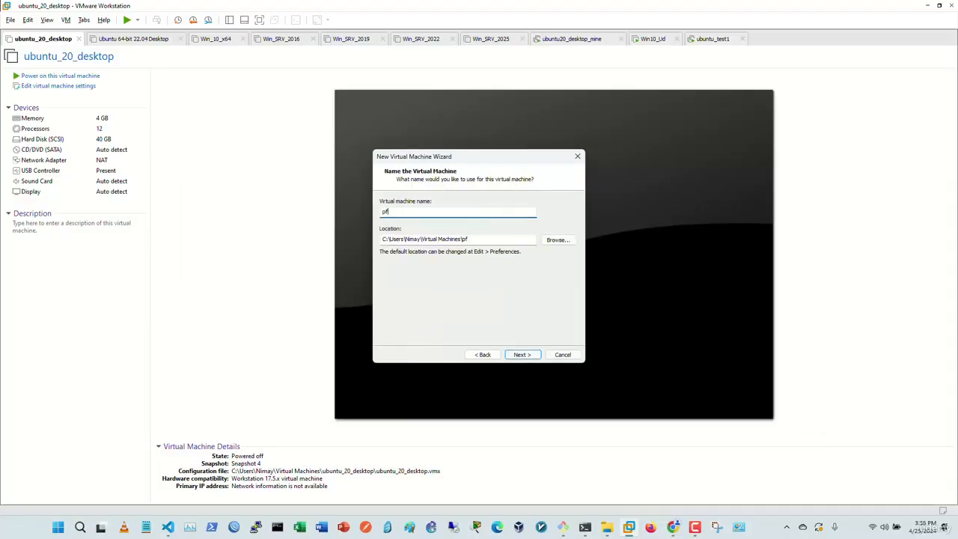
key("Return")
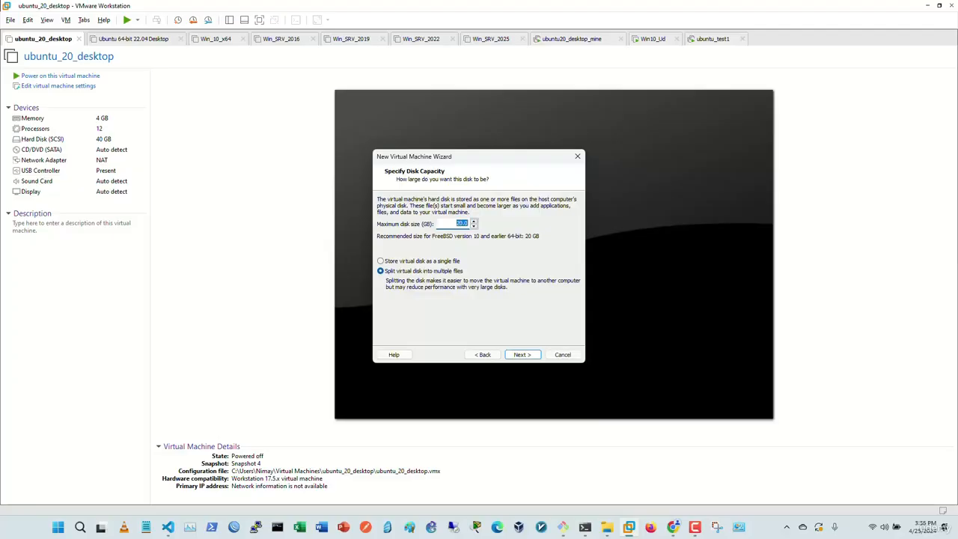
key("Tab")
key("Up")
key("Return")
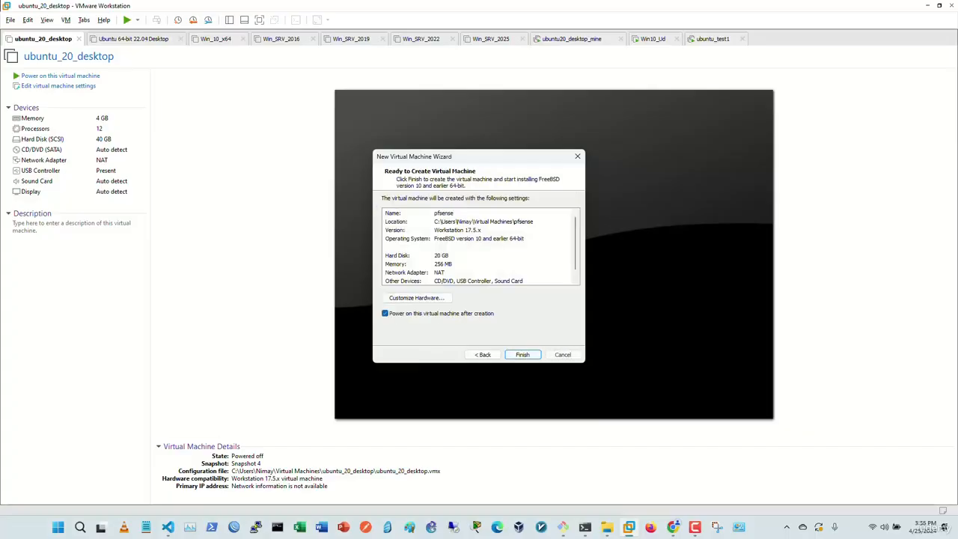
Step: Customize the hardware to 4 processors and 2048 MB of memory
left_click(417, 297)
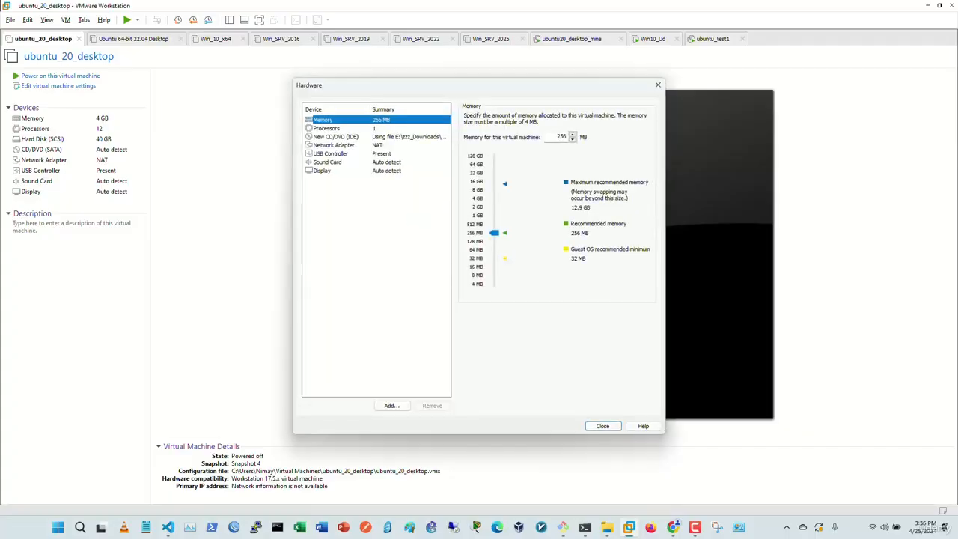
left_click(478, 216)
left_click(327, 128)
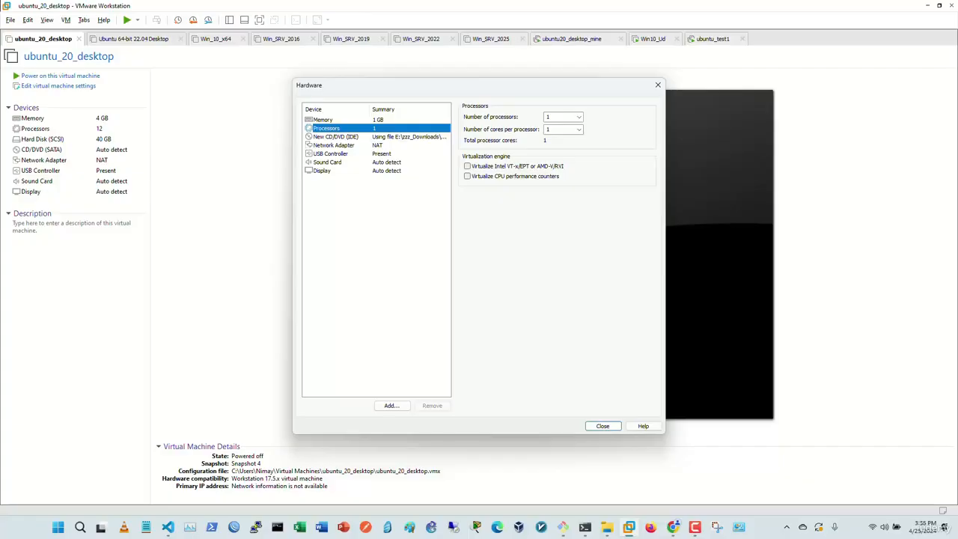
left_click(579, 117)
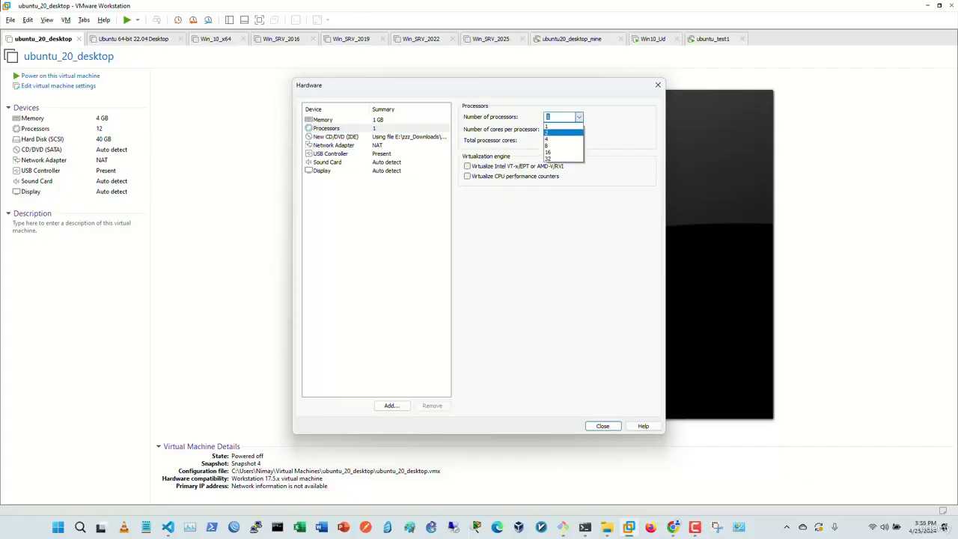
left_click(560, 139)
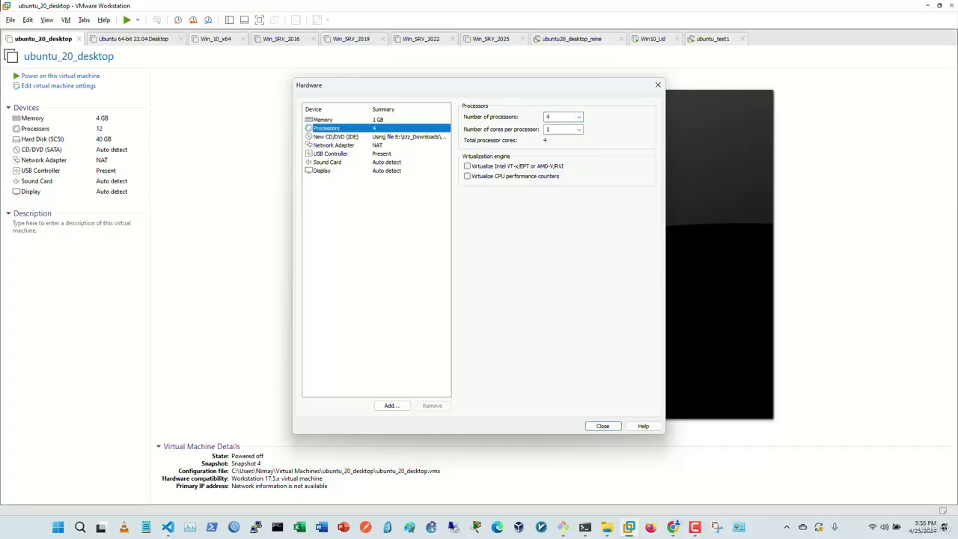
left_click(324, 120)
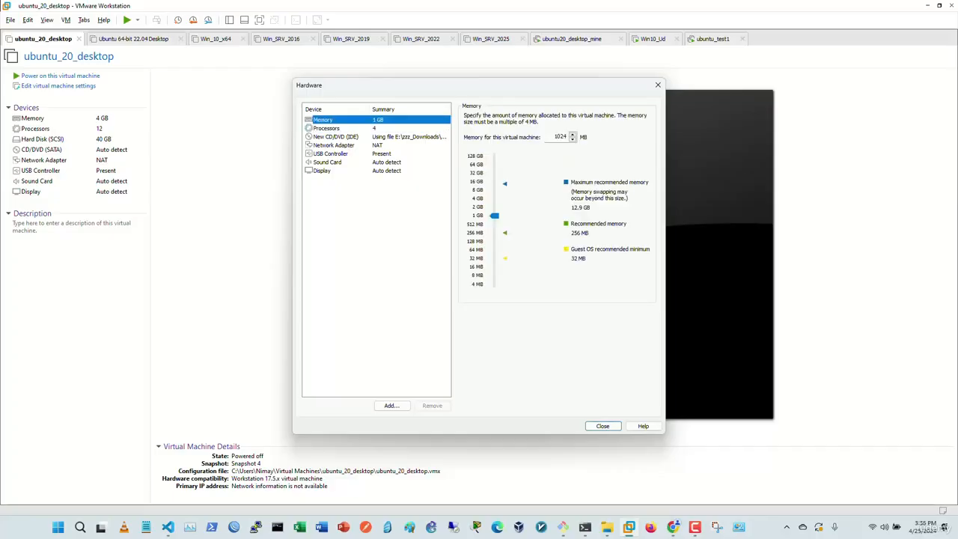
left_click_drag(494, 216, 494, 208)
left_click(603, 426)
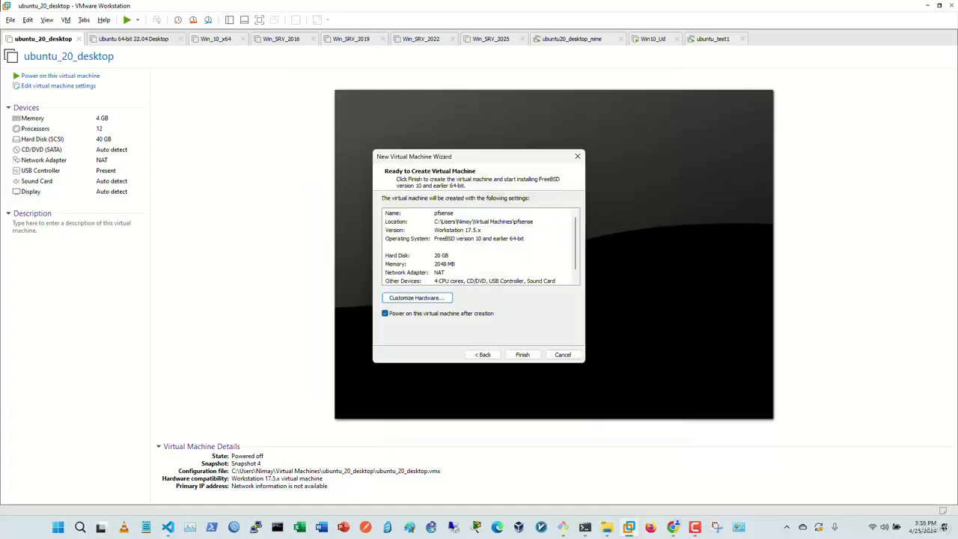
Step: Create and power on the VM, accept the copyright notice, and choose Install
left_click(523, 355)
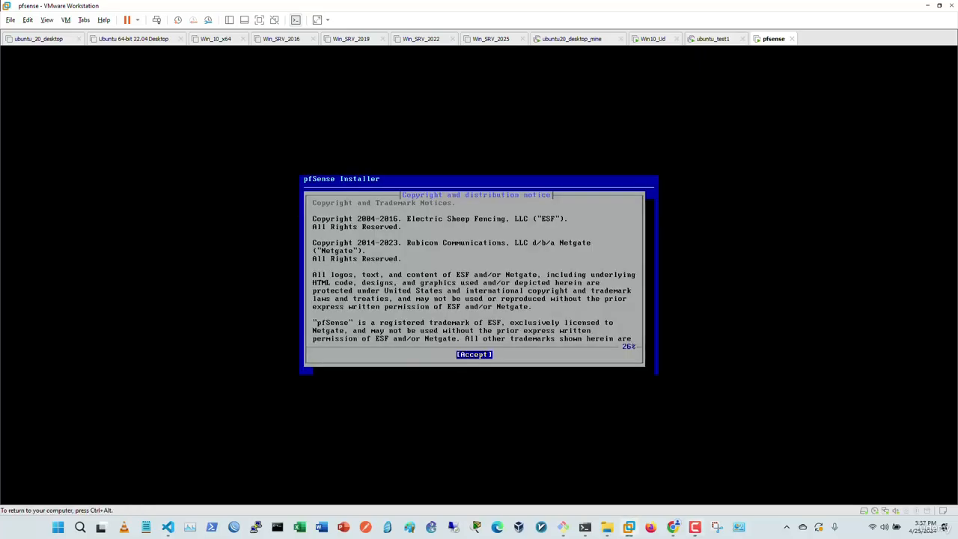
key("Return")
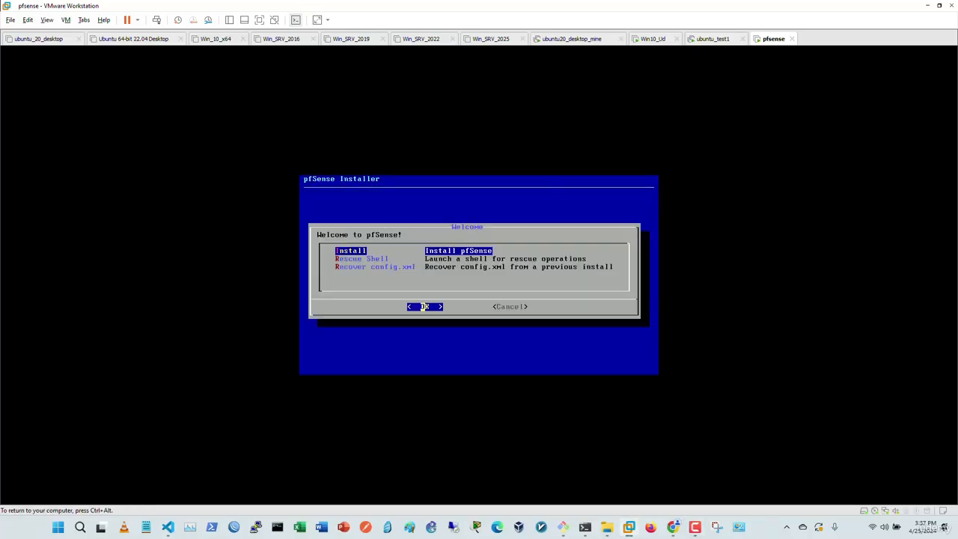
key("Down")
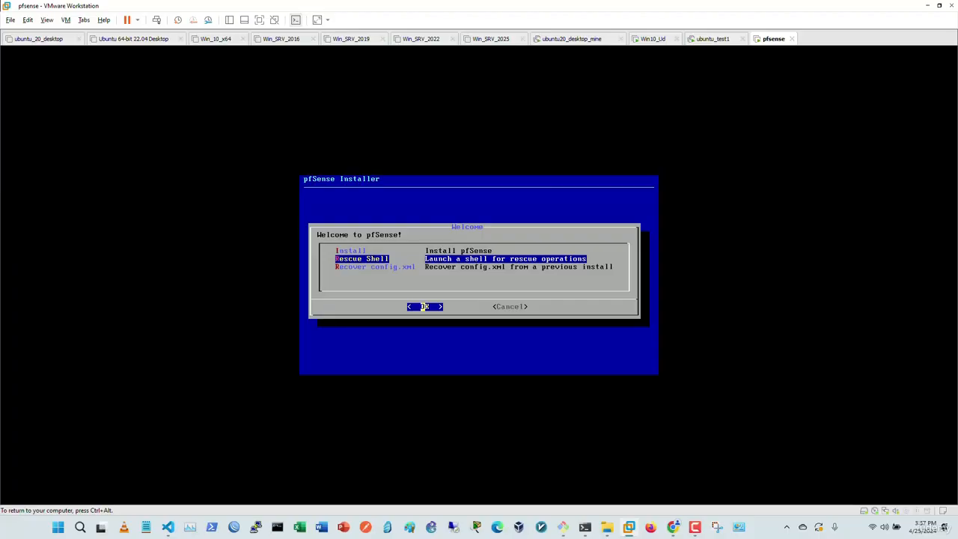
key("Up")
key("Down")
key("Down")
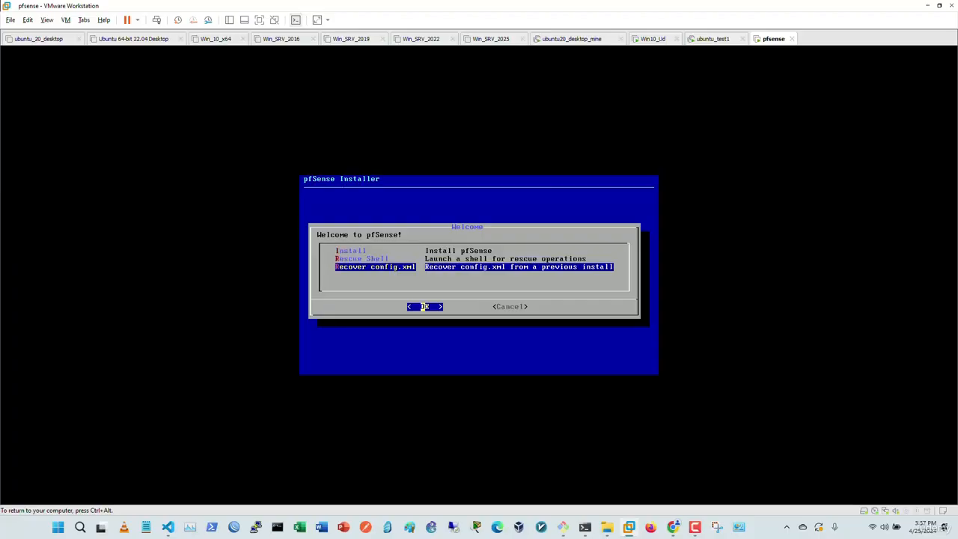
key("Up")
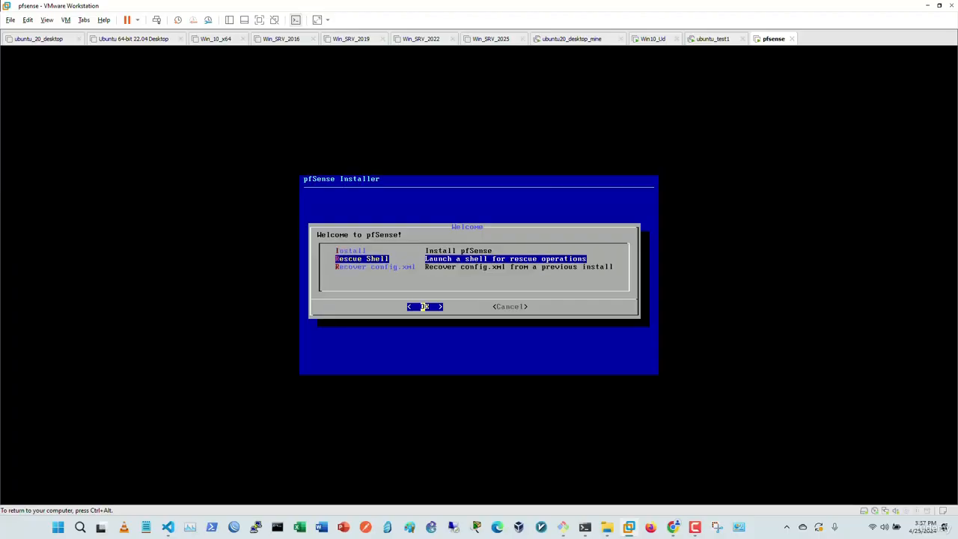
key("Up")
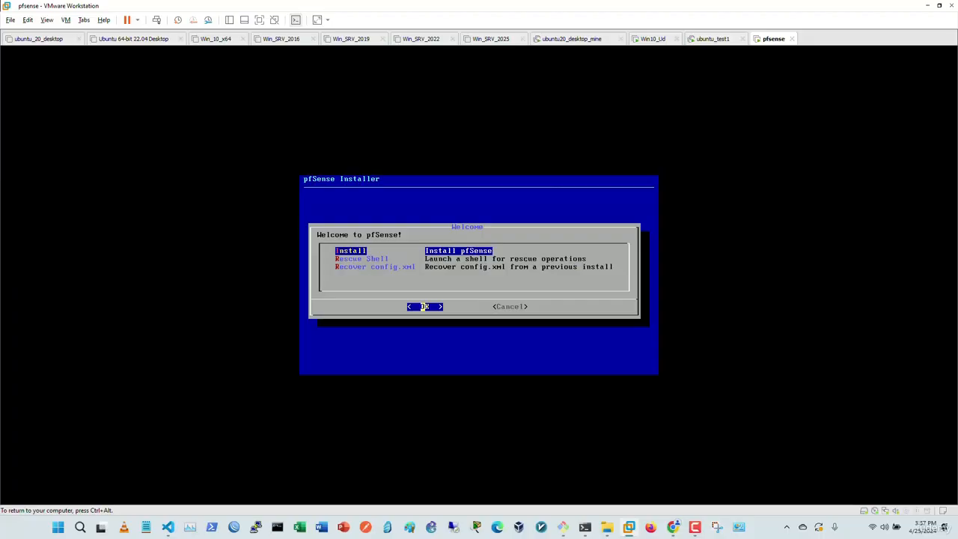
key("Return")
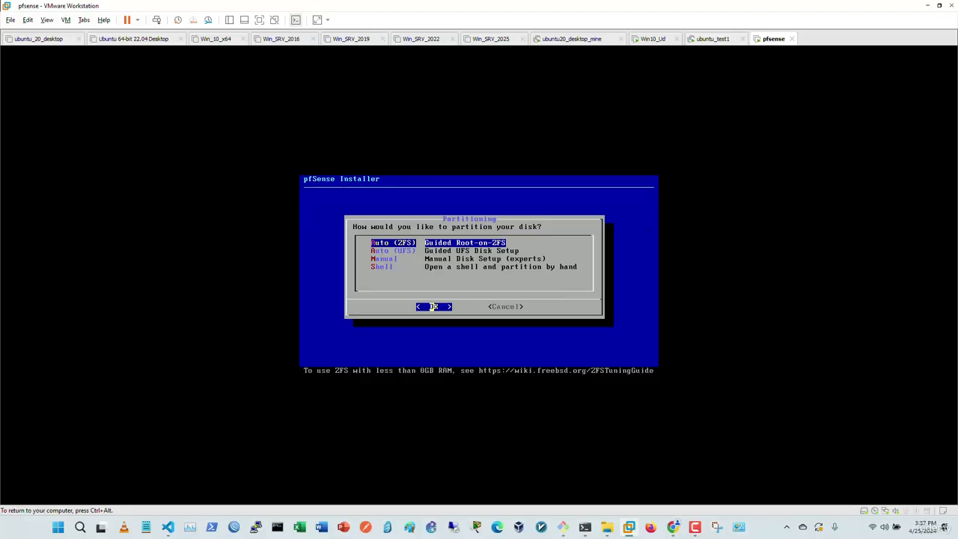
Step: Accept guided ZFS partitioning and proceed to Install with the default pool options
key("Return")
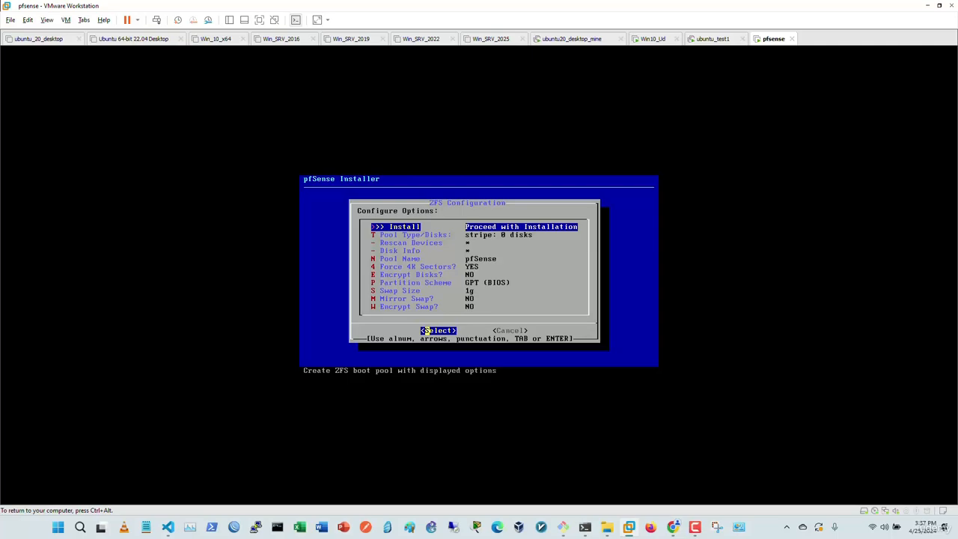
key("Down")
key("Down")
key("Down")
key("Down")
key("Down")
key("Down")
key("Down")
key("Down")
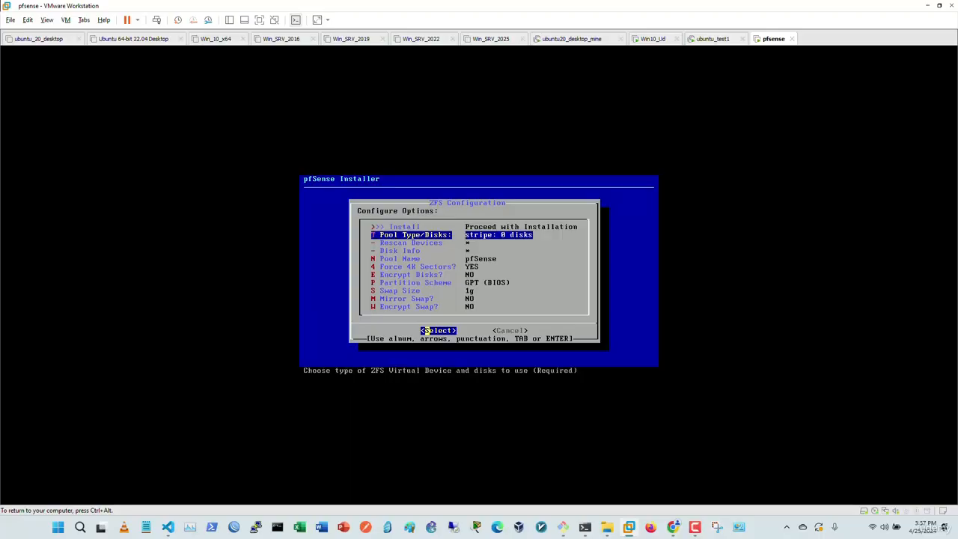
key("Down")
key("Down")
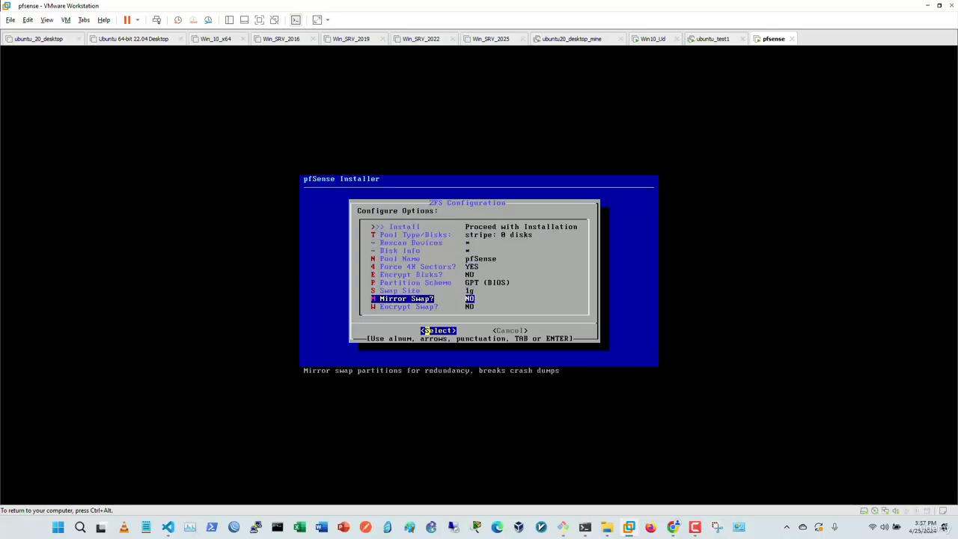
key("Up")
key("Up")
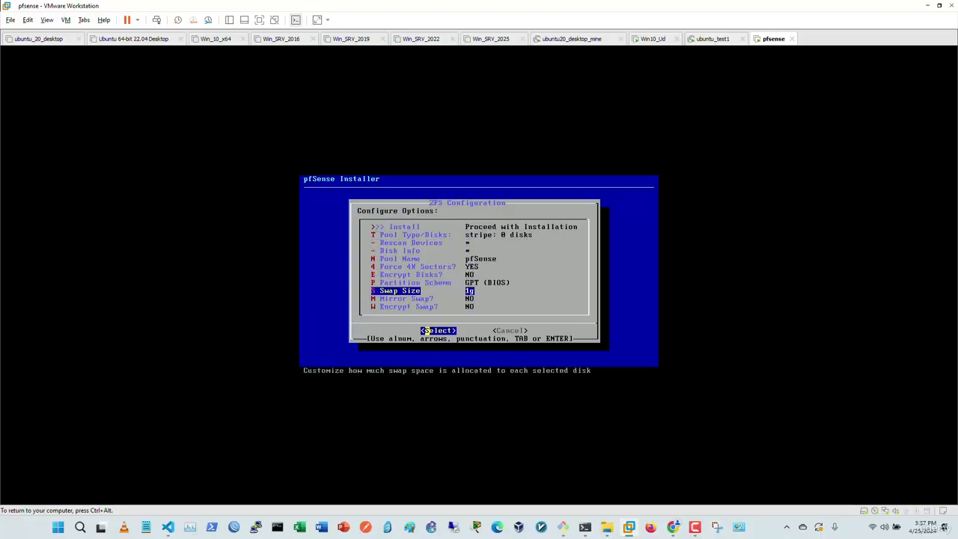
key("Up")
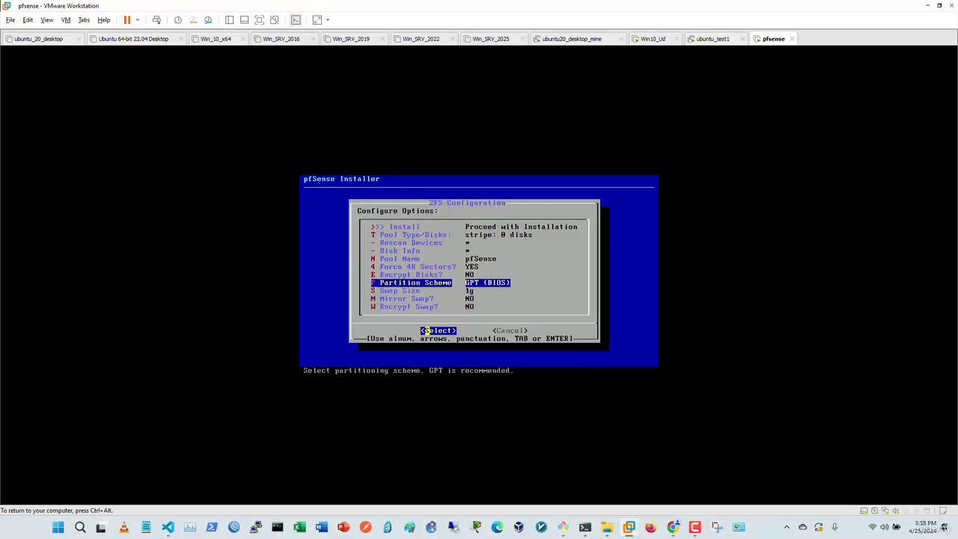
key("Up")
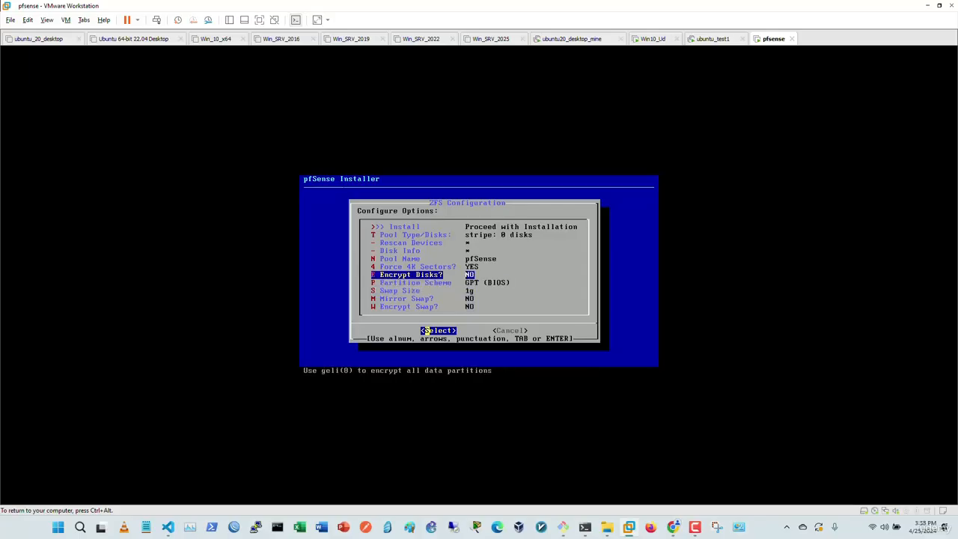
key("Up")
key("Up")
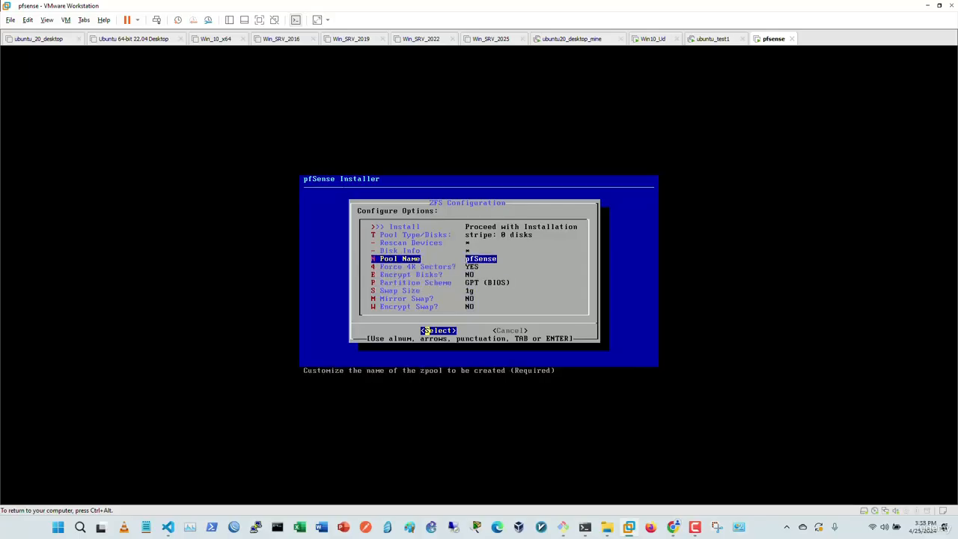
key("Up")
key("Up")
key("Up")
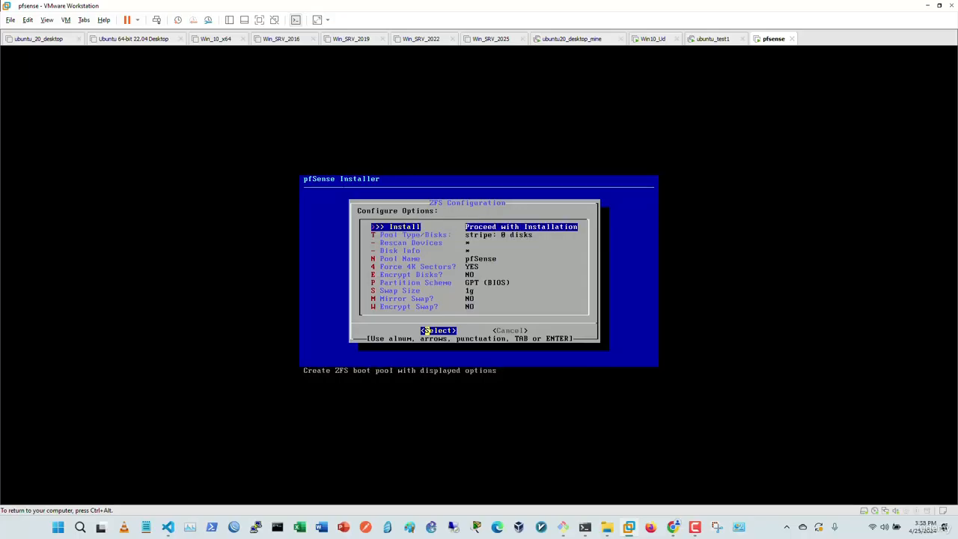
key("Return")
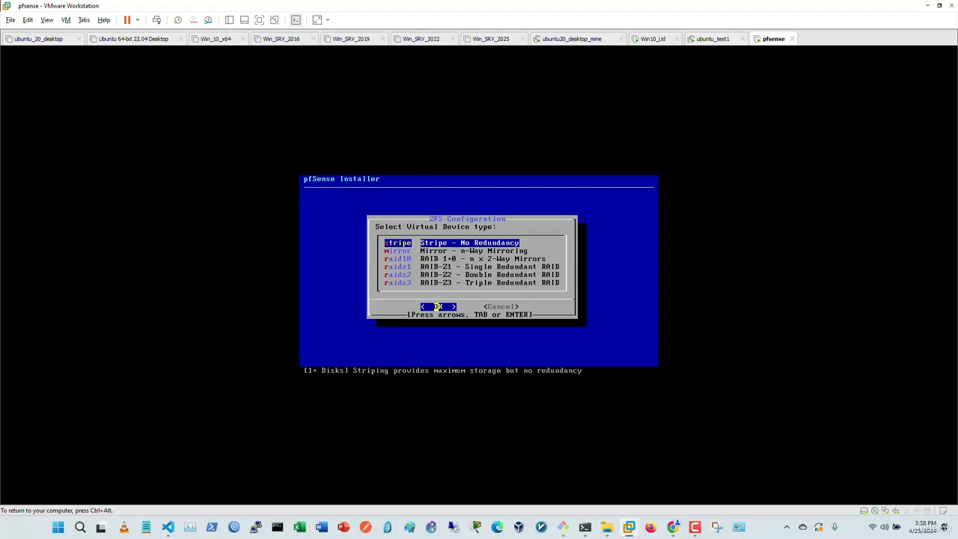
Step: Choose a stripe device type on disk da0 and confirm erasing it to begin installation
key("Down")
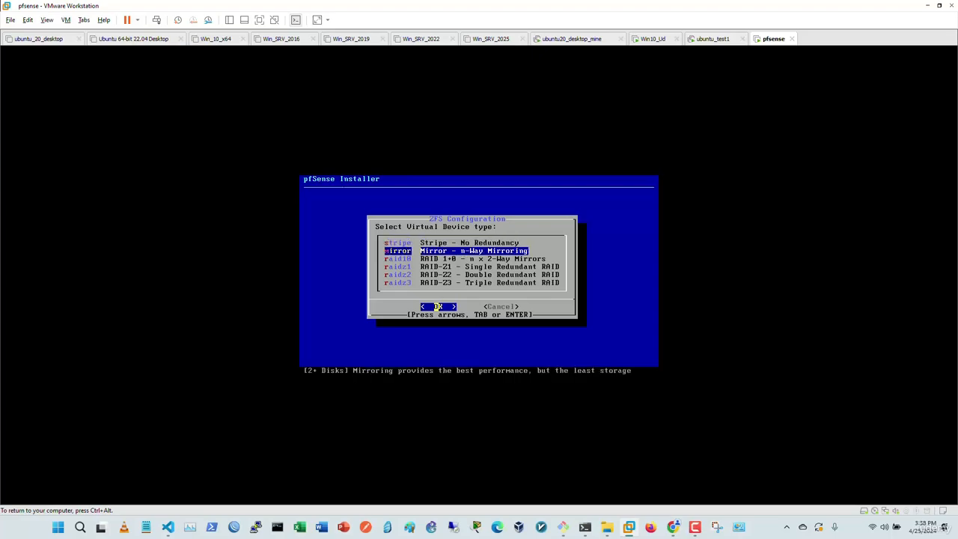
key("Down")
key("Down")
key("Down")
key("Down")
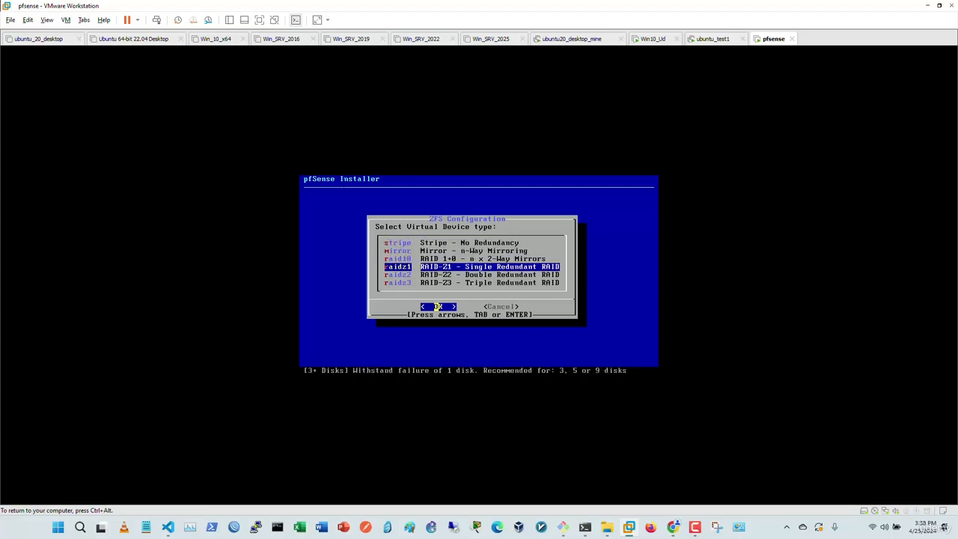
key("Up")
key("Up")
key("Up")
key("Up")
key("Up")
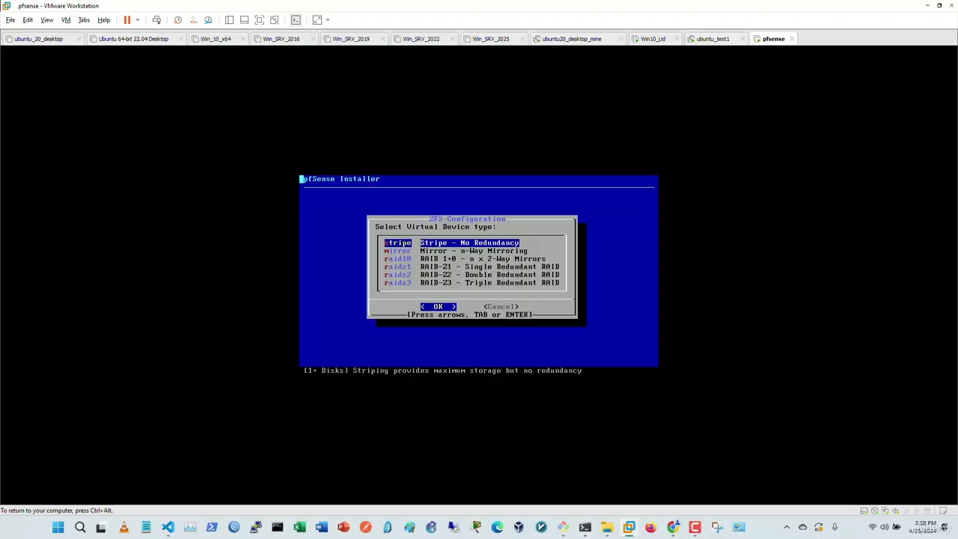
key("Return")
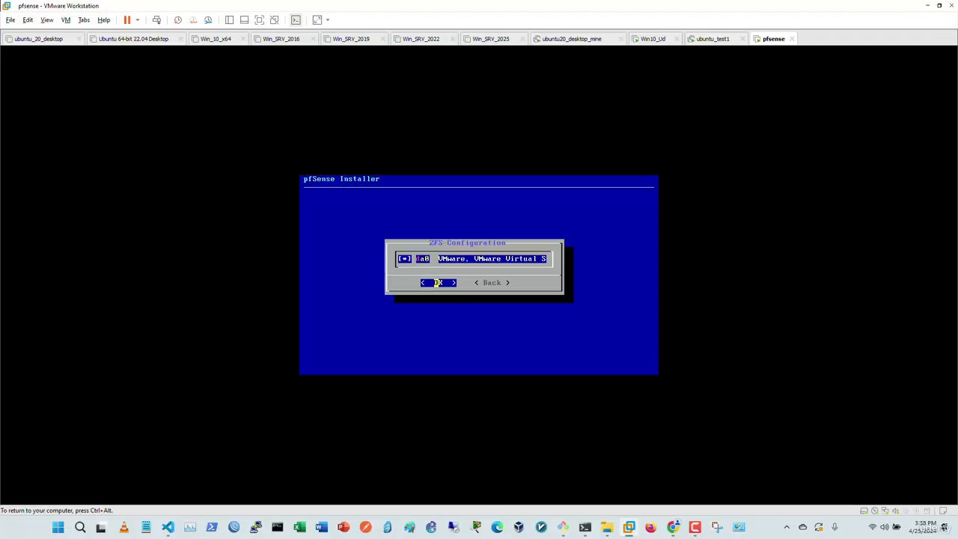
key("Return")
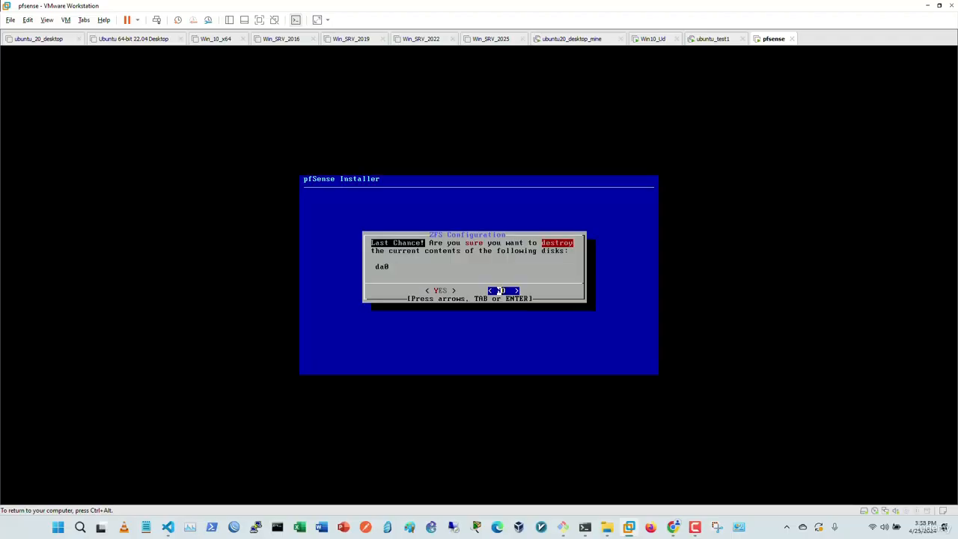
key("Left")
key("Return")
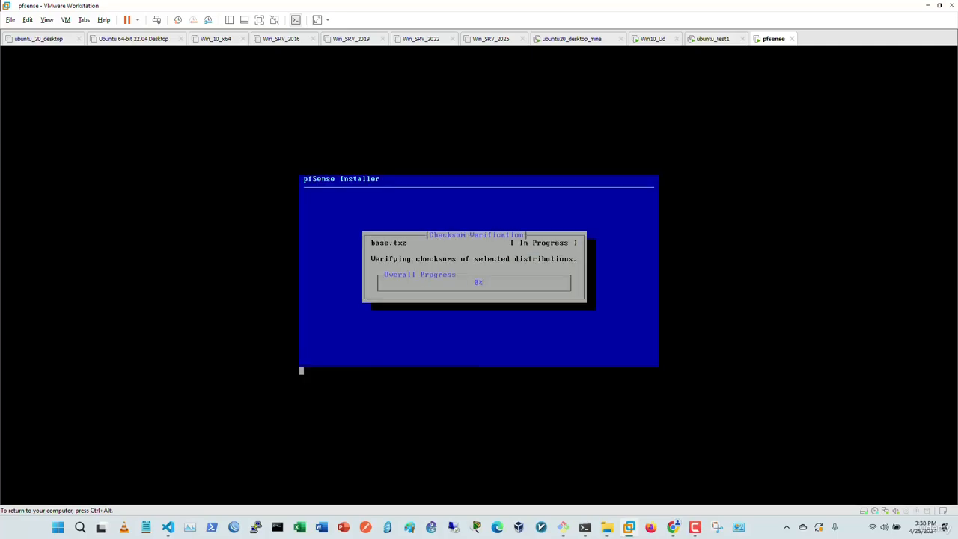
Step: Reboot the VM into the installed pfSense system once installation completes
key("ctrl+alt")
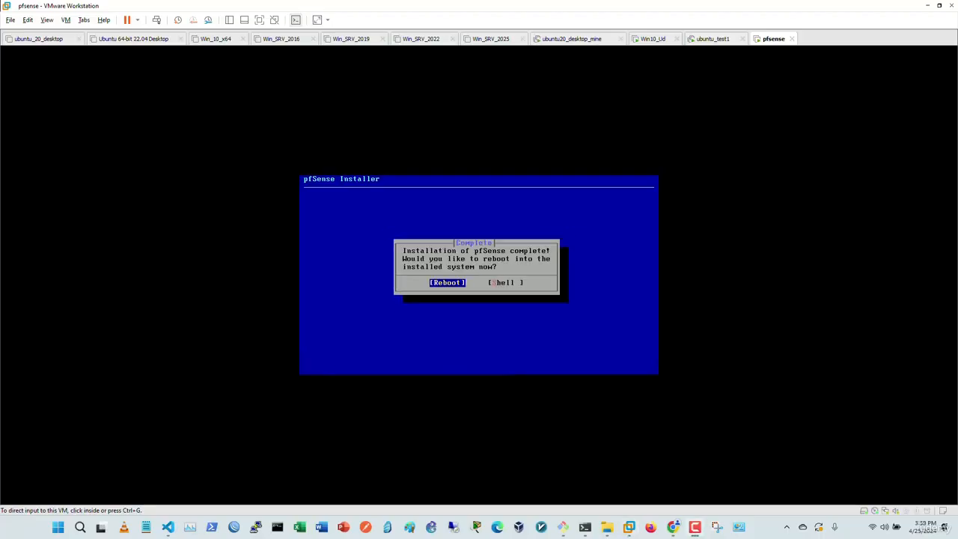
key("ctrl+g")
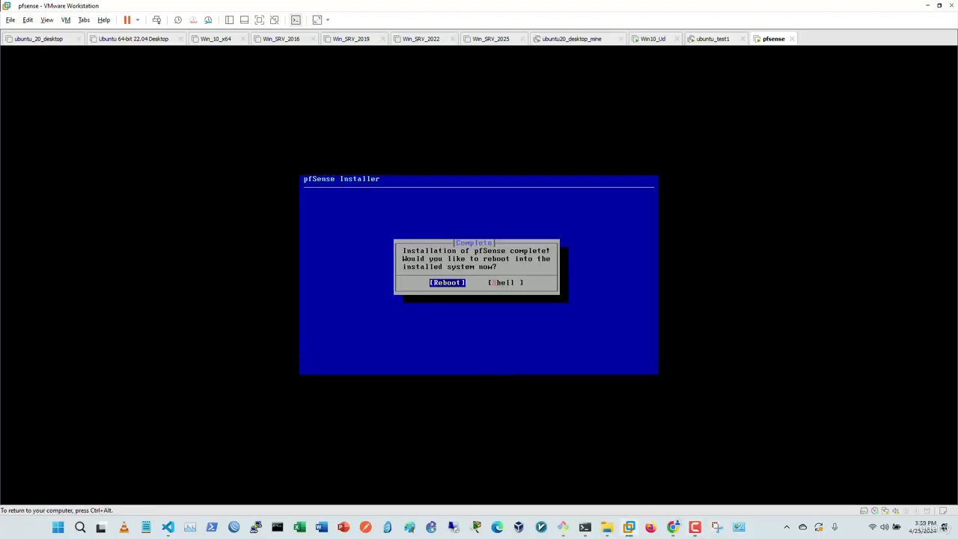
key("Return")
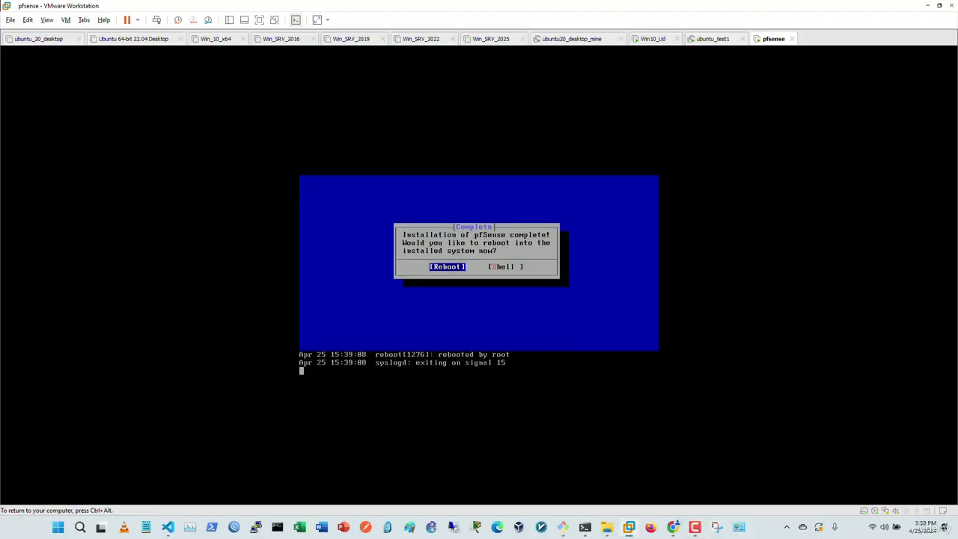
key("ctrl+alt")
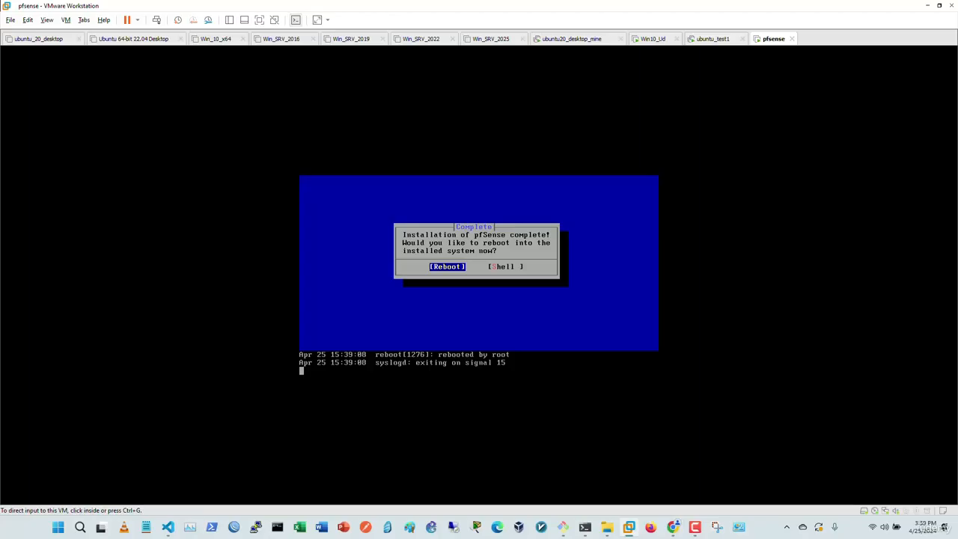
Step: Disconnect the CD/DVD drive from the ISO and switch it to a physical drive, unconnected at power on
right_click(767, 38)
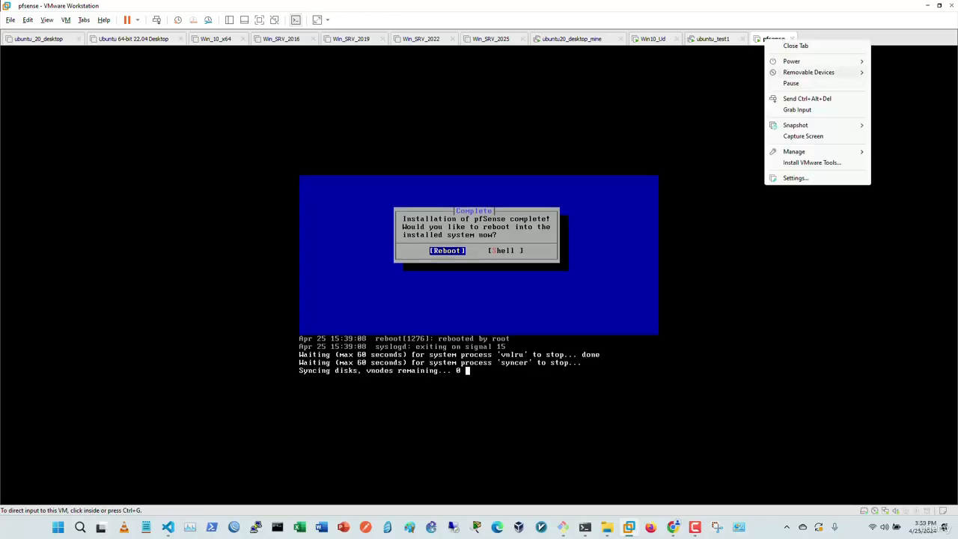
left_click(816, 179)
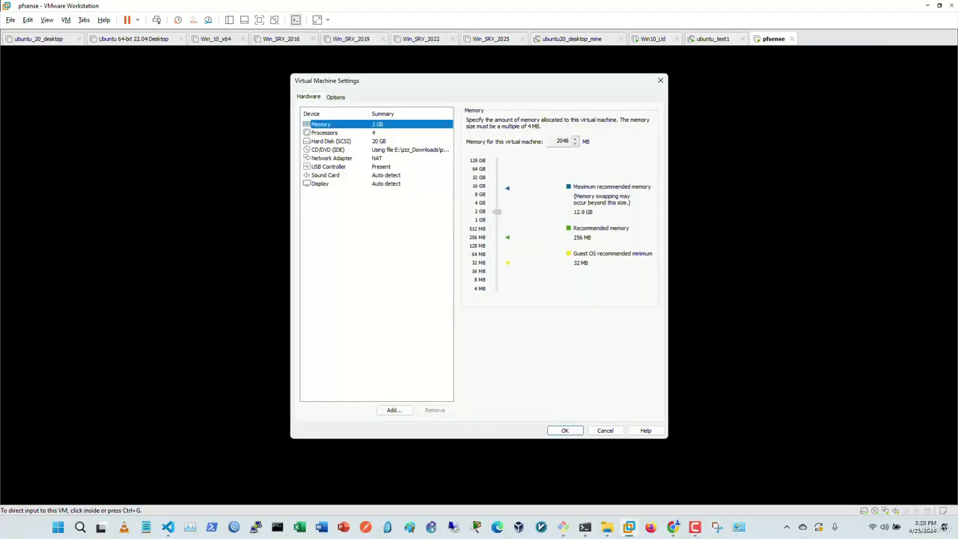
left_click(382, 167)
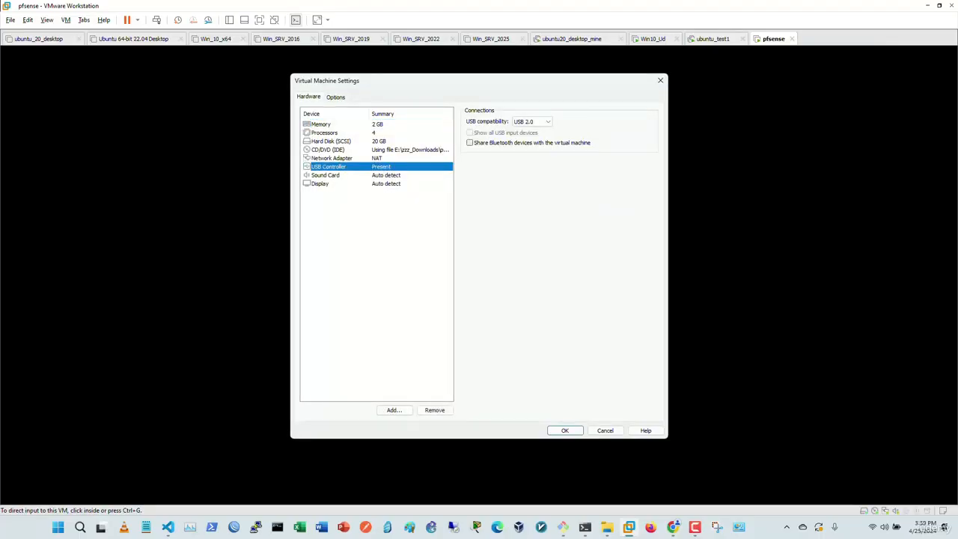
left_click(389, 149)
left_click(470, 120)
left_click(470, 131)
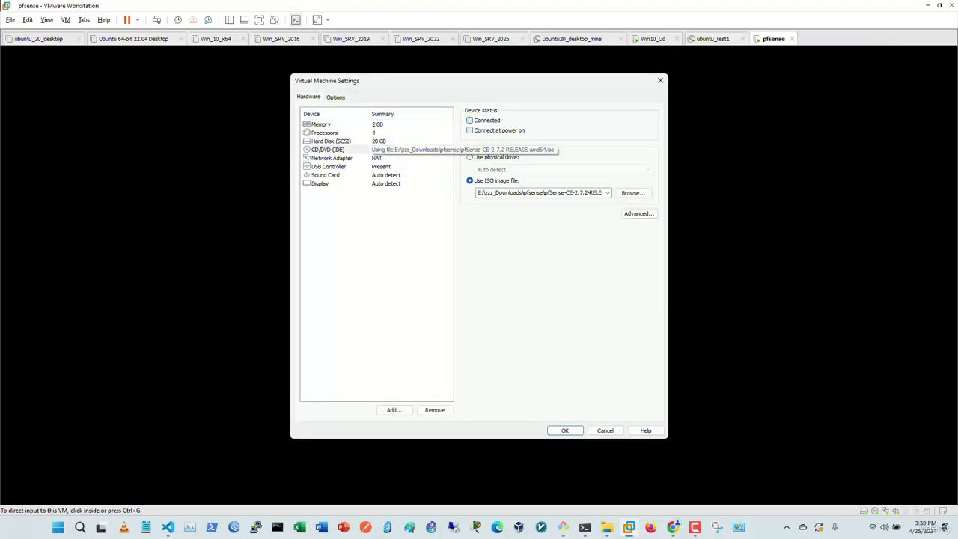
left_click(471, 158)
left_click(566, 431)
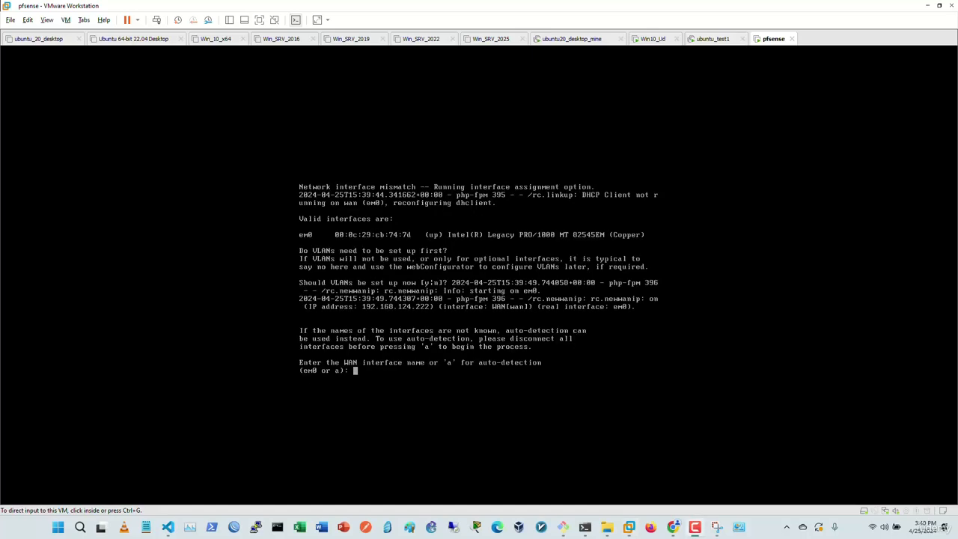
left_click(479, 276)
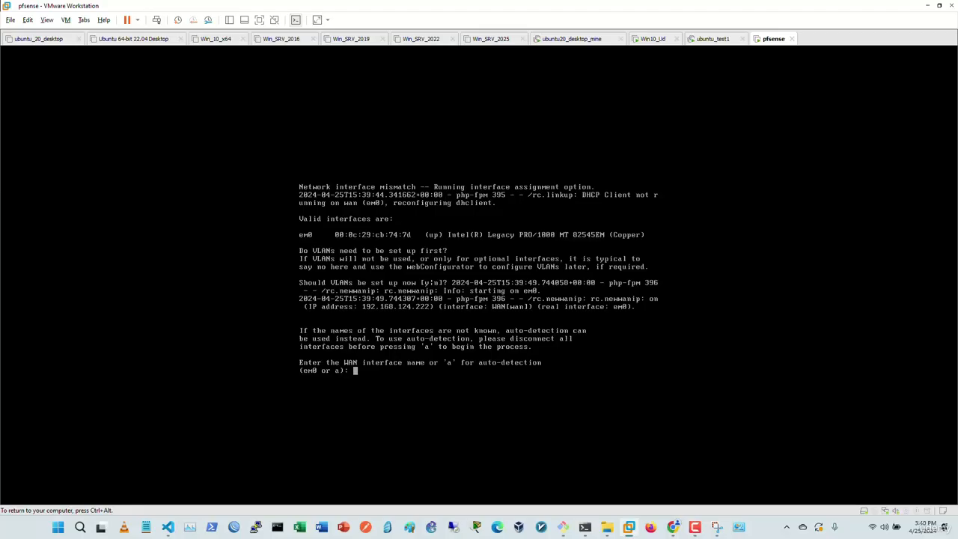
key("ctrl+alt")
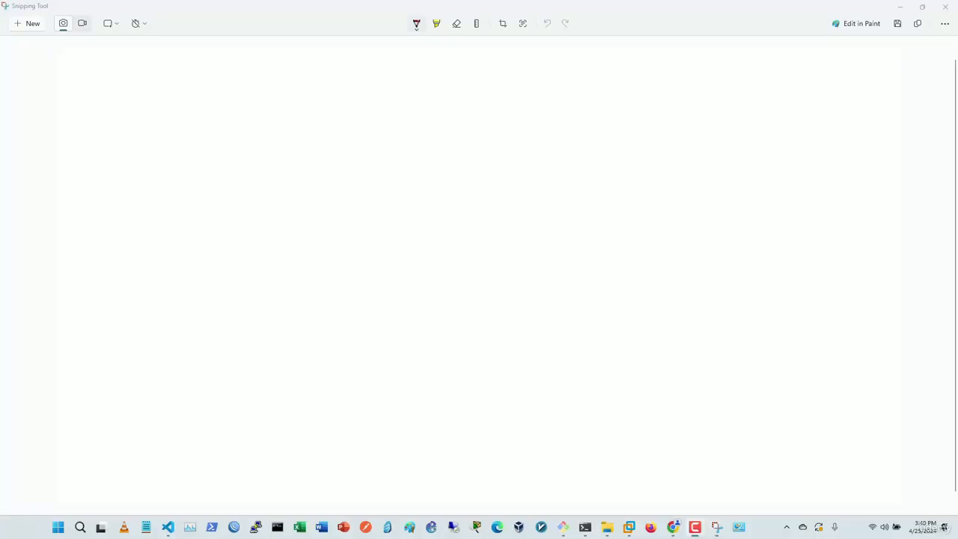
Step: Sketch the network line, the VM box, and the pfSense and NIC labels
left_click_drag(209, 263, 597, 274)
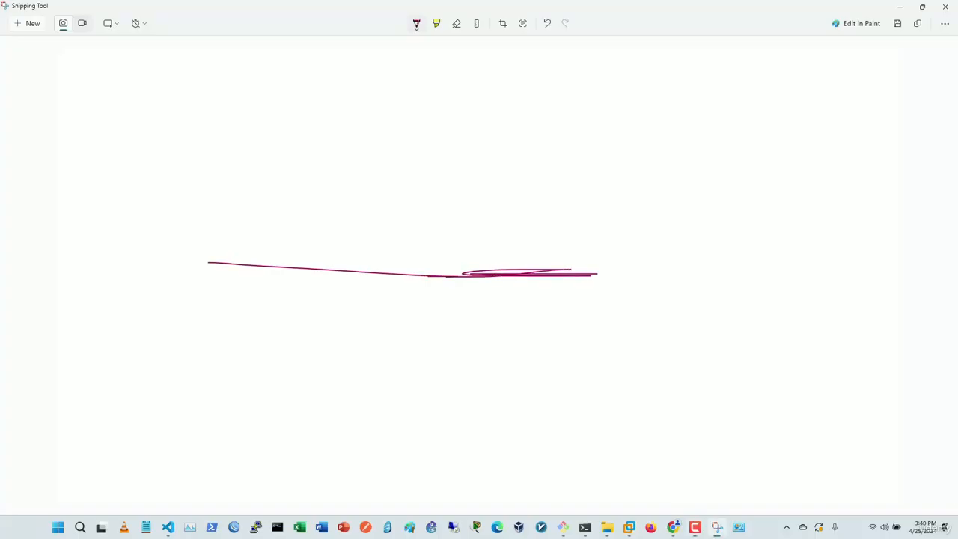
mouse_move(367, 157)
left_mouse_down()
mouse_move(464, 199)
mouse_move(367, 149)
mouse_move(411, 160)
mouse_move(427, 176)
mouse_move(487, 187)
left_mouse_up()
left_click_drag(508, 133, 504, 157)
mouse_move(501, 147)
left_mouse_down()
mouse_move(545, 153)
mouse_move(578, 138)
mouse_move(636, 162)
left_mouse_up()
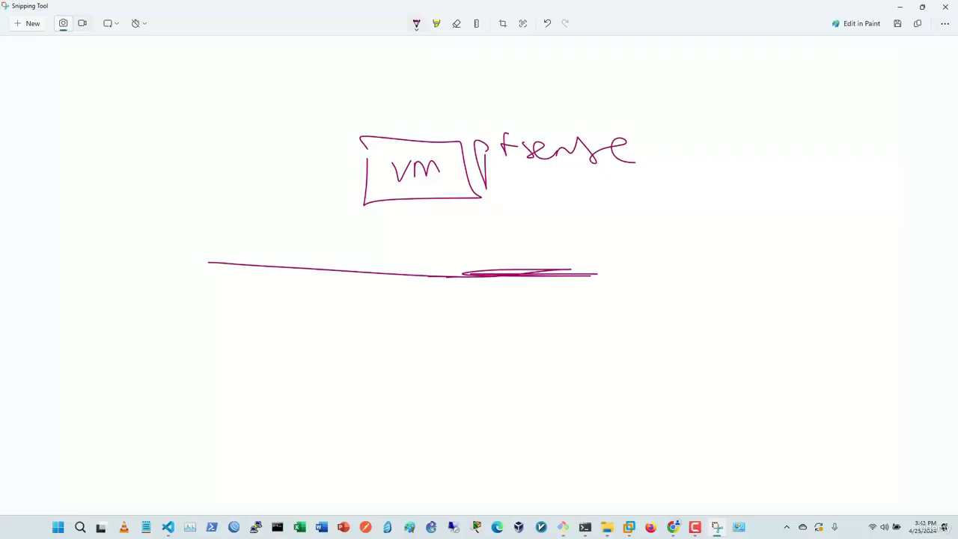
mouse_move(248, 213)
left_mouse_down()
mouse_move(283, 185)
mouse_move(284, 207)
left_mouse_up()
mouse_move(272, 185)
left_mouse_down()
mouse_move(306, 181)
mouse_move(304, 199)
left_mouse_up()
left_click_drag(324, 177, 315, 203)
Step: Add the WAN and LAN links, then undo every stroke back to a blank canvas
left_click_drag(388, 198, 381, 273)
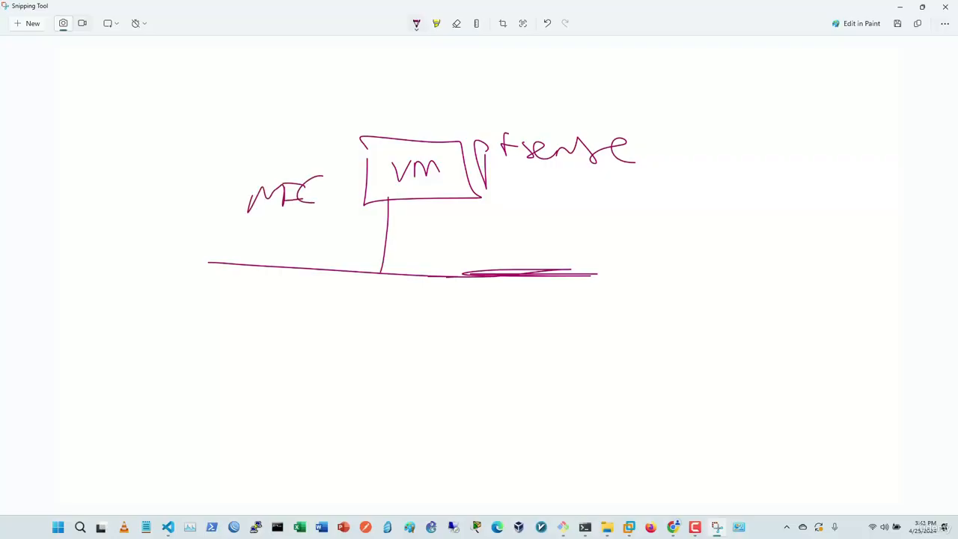
mouse_move(319, 307)
left_mouse_down()
mouse_move(385, 324)
mouse_move(387, 307)
left_mouse_up()
mouse_move(388, 323)
left_mouse_down()
mouse_move(397, 294)
mouse_move(429, 297)
left_mouse_up()
mouse_move(459, 199)
left_mouse_down()
mouse_move(463, 283)
mouse_move(485, 332)
mouse_move(543, 310)
left_mouse_up()
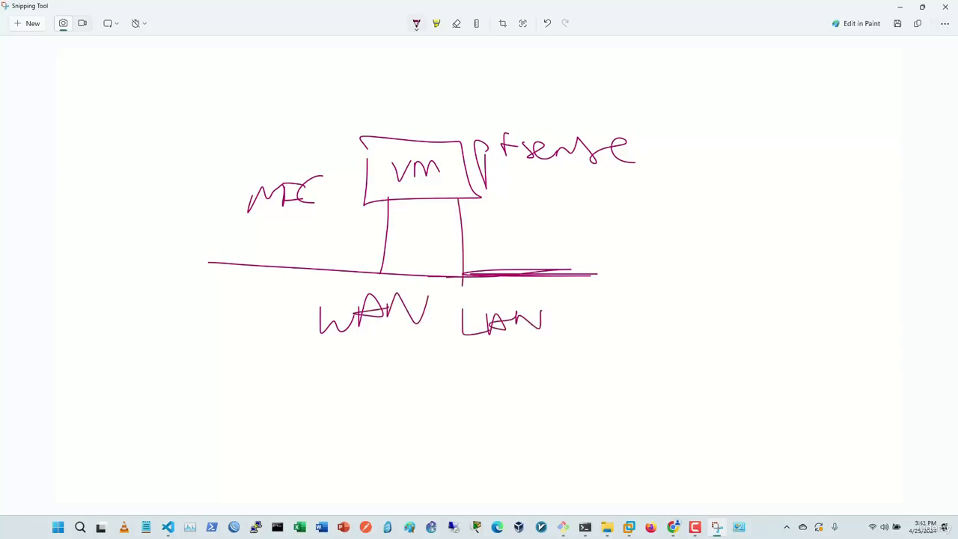
key("ctrl+z")
key("ctrl+z")
key("ctrl+z")
key("ctrl+z")
key("ctrl+z")
key("ctrl+z")
key("ctrl+z")
key("ctrl+z")
key("ctrl+z")
key("ctrl+z")
key("ctrl+z")
key("ctrl+z")
key("ctrl+z")
key("ctrl+z")
key("ctrl+z")
key("ctrl+z")
key("ctrl+z")
key("ctrl+z")
key("ctrl+z")
key("ctrl+z")
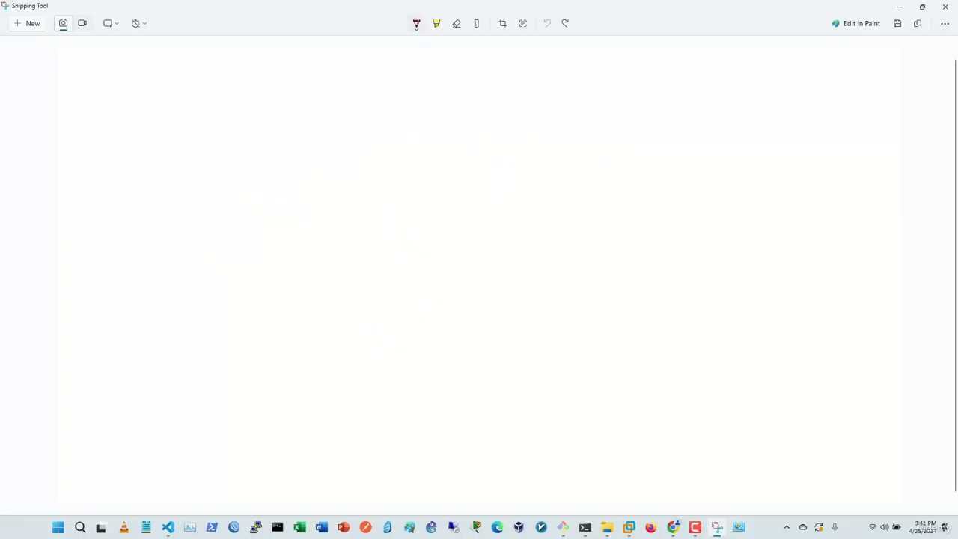
Step: Draw the VM box linked left to a WAN cloud labelled Internet
left_click_drag(388, 182, 496, 196)
mouse_move(327, 164)
left_mouse_down()
mouse_move(509, 146)
mouse_move(314, 150)
left_mouse_up()
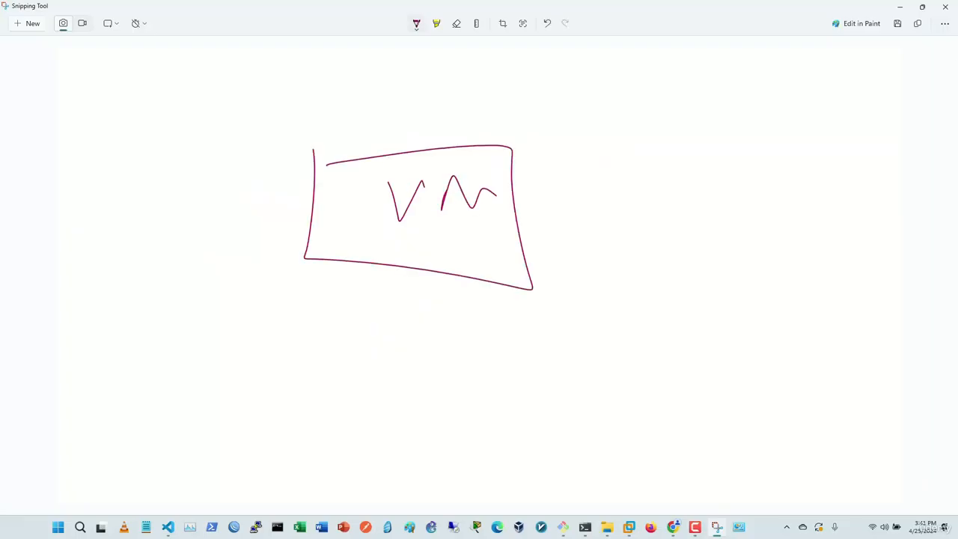
left_click_drag(192, 196, 333, 201)
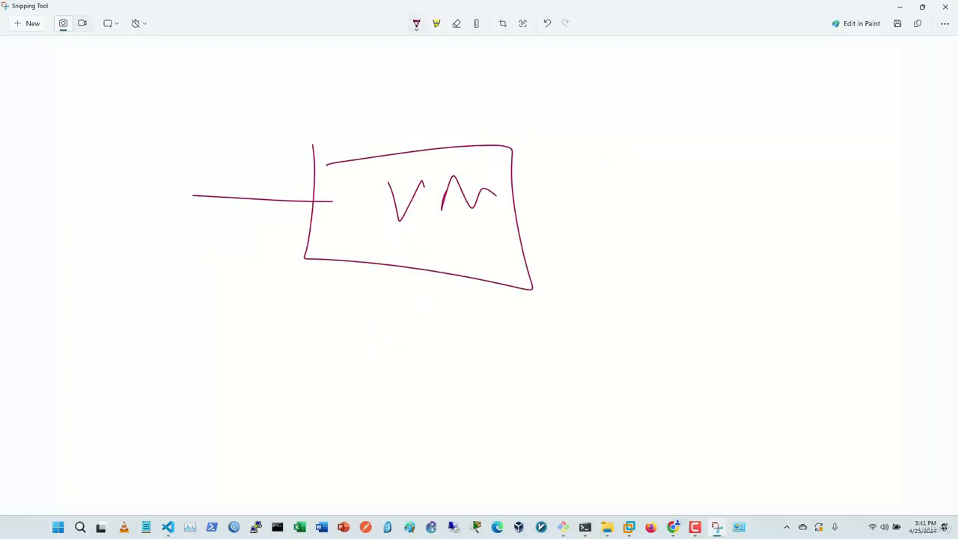
mouse_move(161, 154)
left_mouse_down()
mouse_move(142, 248)
mouse_move(191, 153)
mouse_move(132, 149)
left_mouse_up()
mouse_move(77, 183)
left_mouse_down()
mouse_move(163, 208)
mouse_move(206, 172)
left_mouse_up()
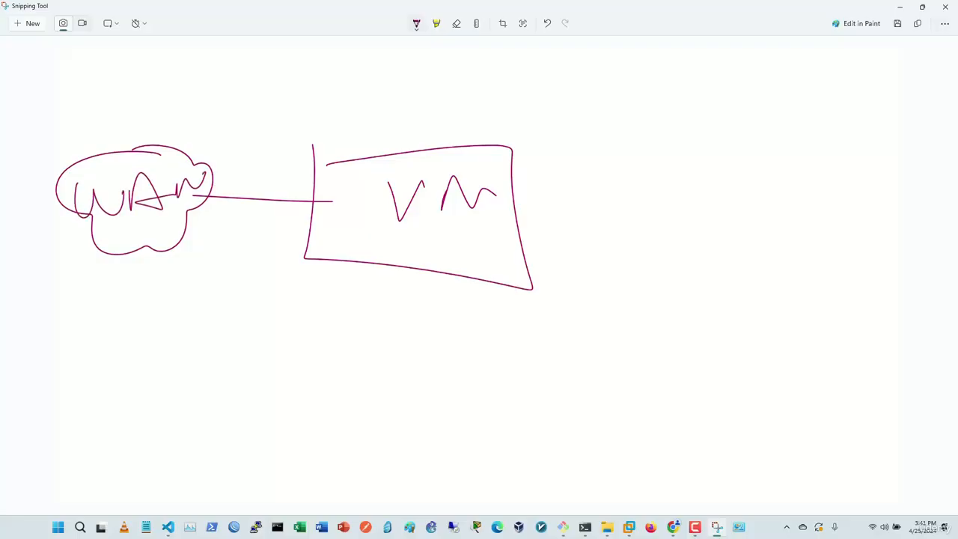
left_click_drag(116, 104, 115, 121)
mouse_move(100, 104)
left_mouse_down()
mouse_move(138, 103)
mouse_move(137, 127)
left_mouse_up()
left_click_drag(145, 118, 192, 115)
left_click_drag(187, 110, 281, 111)
Step: Draw a link to a LAN cloud on the right with radiating connection lines
left_click_drag(520, 217, 579, 219)
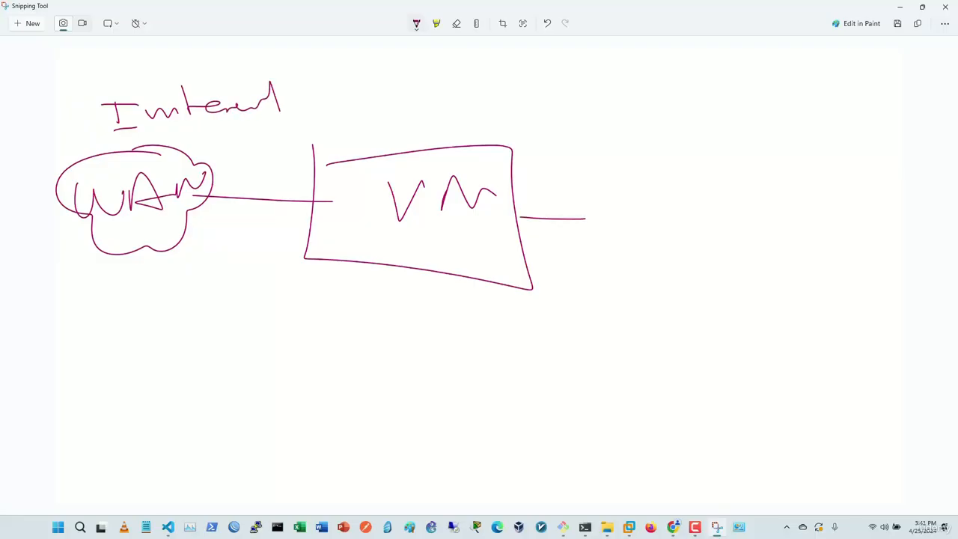
mouse_move(619, 174)
left_mouse_down()
mouse_move(712, 264)
mouse_move(612, 126)
mouse_move(652, 210)
mouse_move(673, 202)
left_mouse_up()
mouse_move(674, 203)
left_mouse_down()
mouse_move(638, 192)
mouse_move(701, 193)
mouse_move(706, 164)
left_mouse_up()
left_click_drag(639, 271, 635, 311)
left_click_drag(661, 269, 687, 307)
left_click_drag(686, 265, 720, 288)
left_click_drag(736, 242, 777, 256)
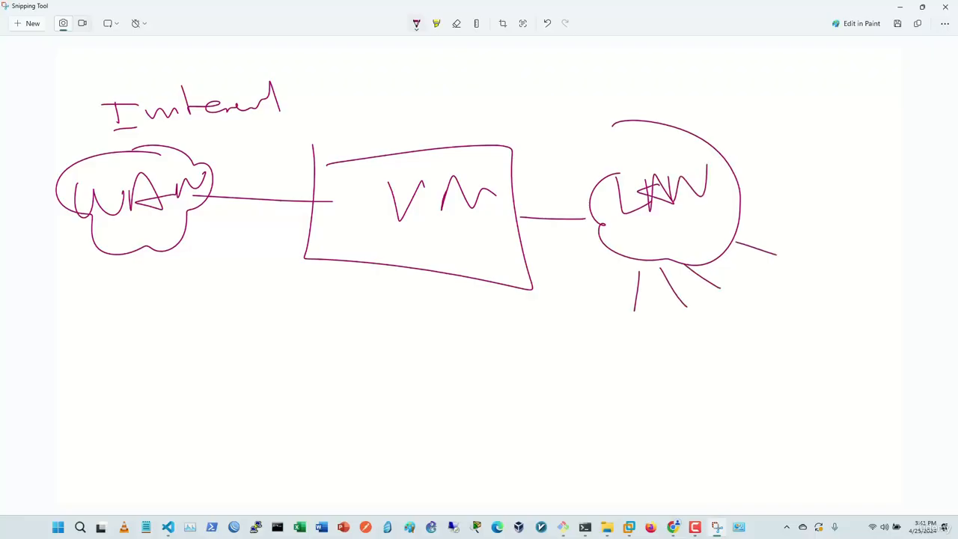
left_click_drag(614, 338, 653, 328)
mouse_move(675, 319)
left_mouse_down()
mouse_move(746, 304)
mouse_move(799, 262)
left_mouse_up()
Step: Write NAT and DHCP labels below the VM box
left_click_drag(409, 91, 460, 117)
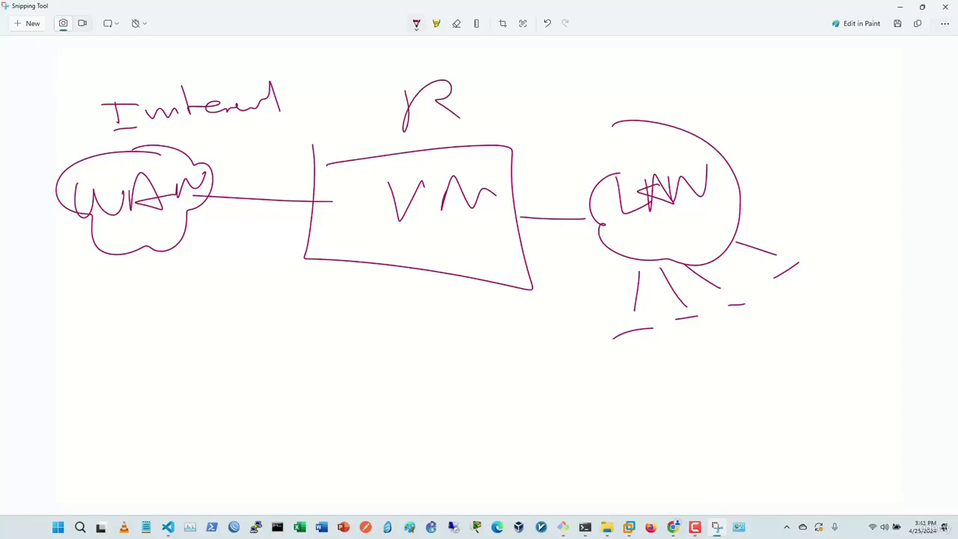
mouse_move(369, 358)
left_mouse_down()
mouse_move(382, 327)
mouse_move(509, 302)
left_mouse_up()
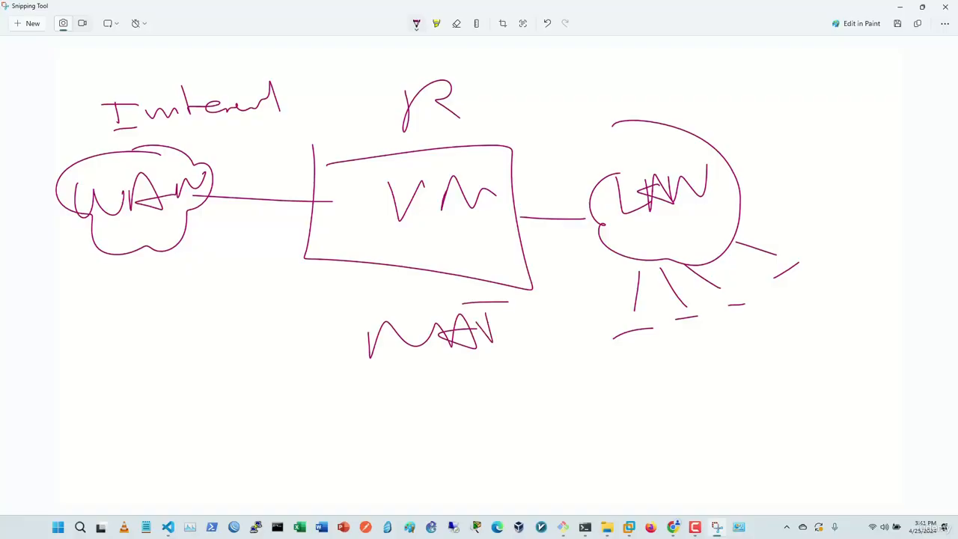
mouse_move(481, 387)
left_mouse_down()
mouse_move(517, 411)
mouse_move(566, 378)
mouse_move(669, 389)
left_mouse_up()
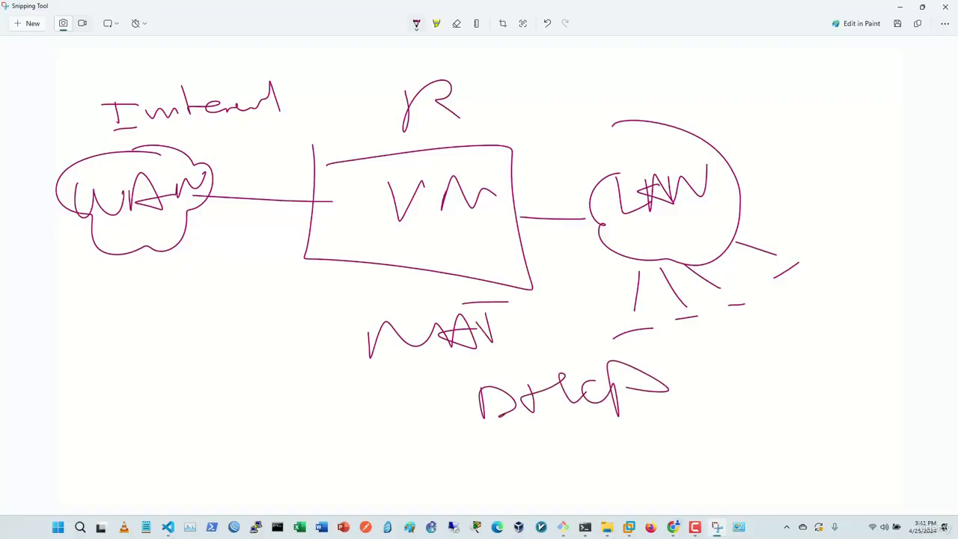
Step: Draw arrows from the VM to the LAN and WAN clouds, then return to the pfSense console
mouse_move(511, 217)
left_mouse_down()
mouse_move(593, 218)
mouse_move(555, 245)
left_mouse_up()
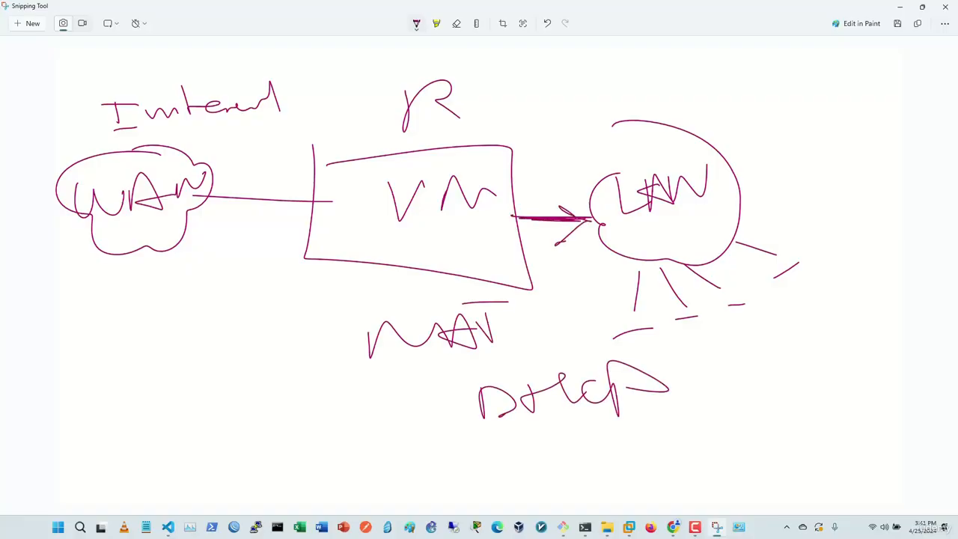
mouse_move(563, 211)
left_mouse_down()
mouse_move(597, 229)
mouse_move(576, 217)
left_mouse_up()
mouse_move(582, 220)
left_mouse_down()
mouse_move(557, 241)
mouse_move(718, 228)
left_mouse_up()
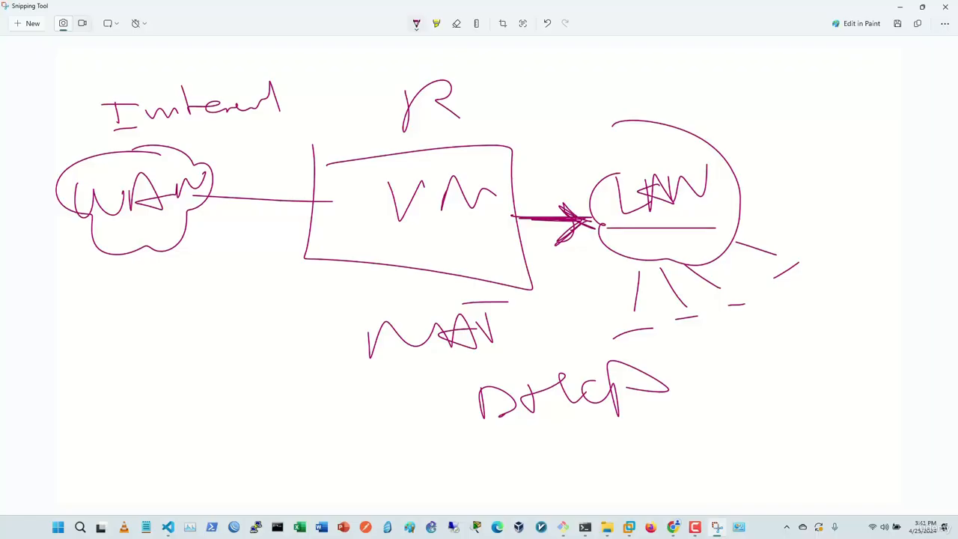
left_click_drag(222, 180, 199, 196)
mouse_move(198, 199)
left_mouse_down()
mouse_move(238, 202)
mouse_move(209, 195)
left_mouse_up()
left_click_drag(234, 207, 242, 212)
left_click_drag(226, 177, 211, 192)
left_click_drag(209, 197, 238, 203)
mouse_move(335, 218)
left_mouse_down()
mouse_move(126, 267)
mouse_move(180, 304)
left_mouse_up()
key("alt+Tab")
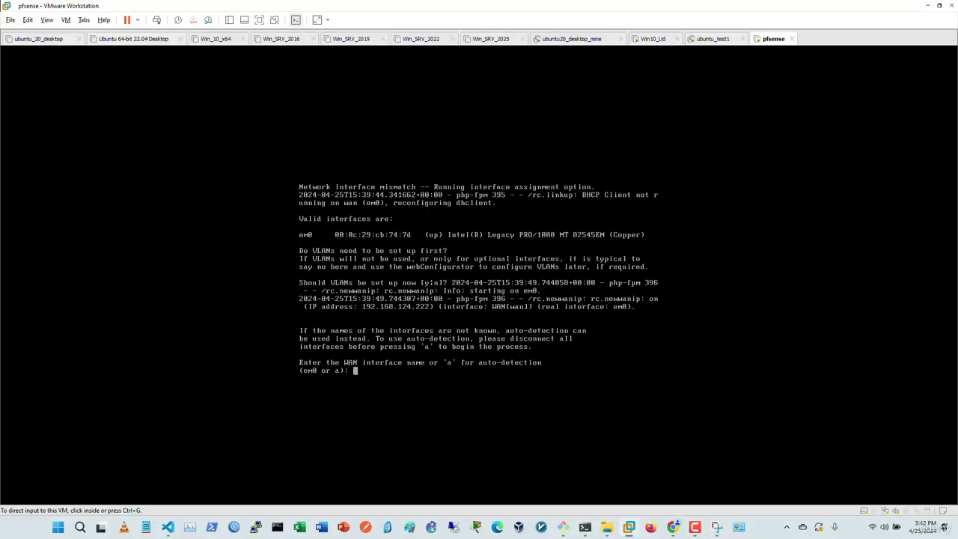
Step: Open the pfsense VM's settings and review the existing network adapter's connection
right_click(768, 38)
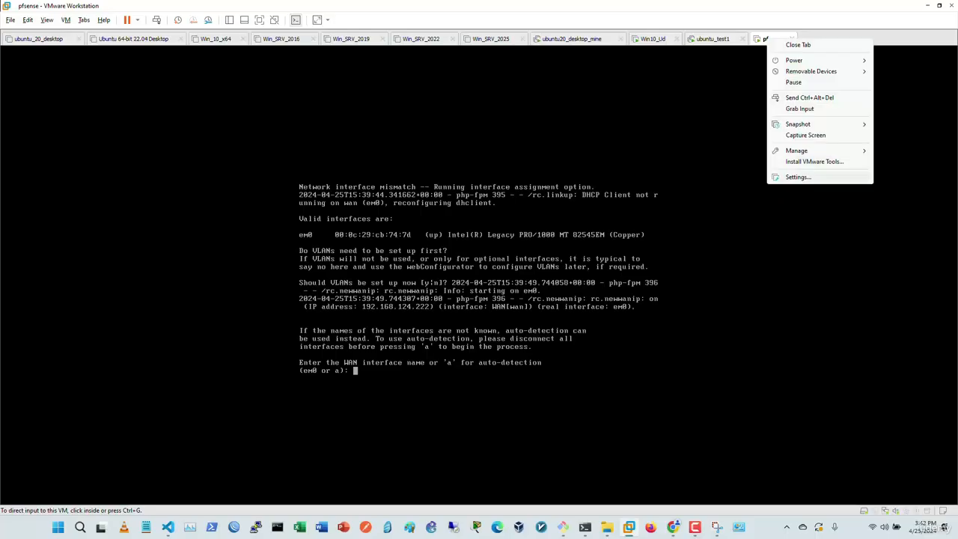
left_click(799, 177)
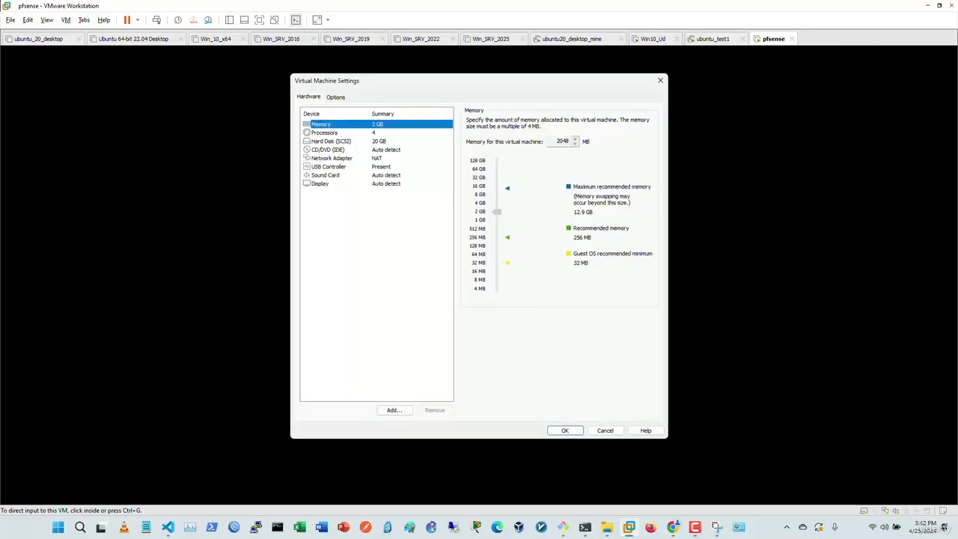
left_click(331, 158)
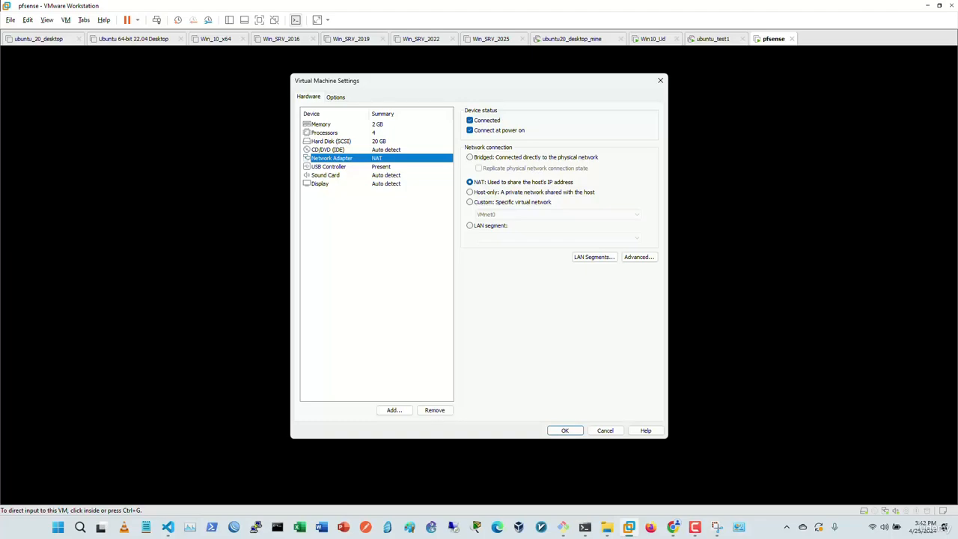
left_click(470, 182)
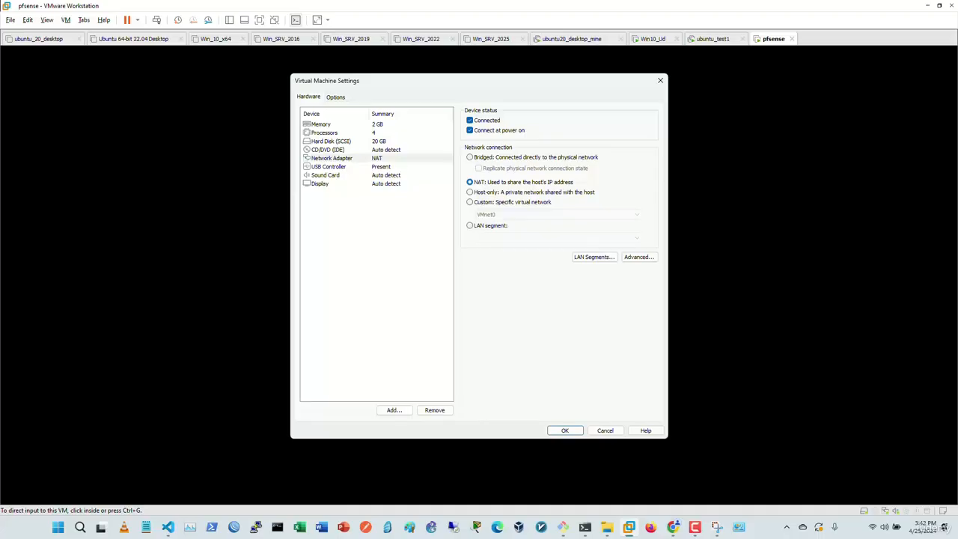
Step: Add a second network adapter and connect it to custom network VMnet1 (Host-only)
left_click(394, 410)
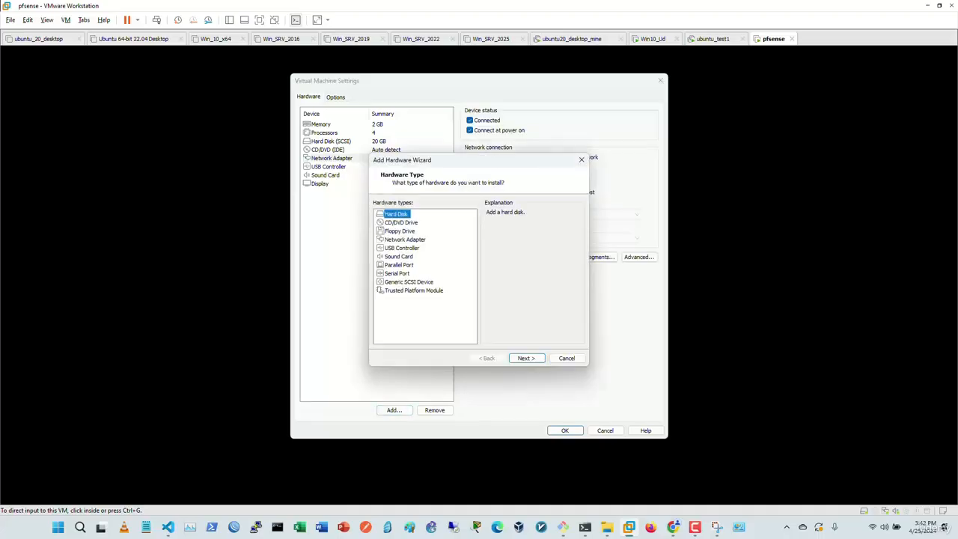
left_click(405, 238)
left_click(526, 358)
left_click(527, 358)
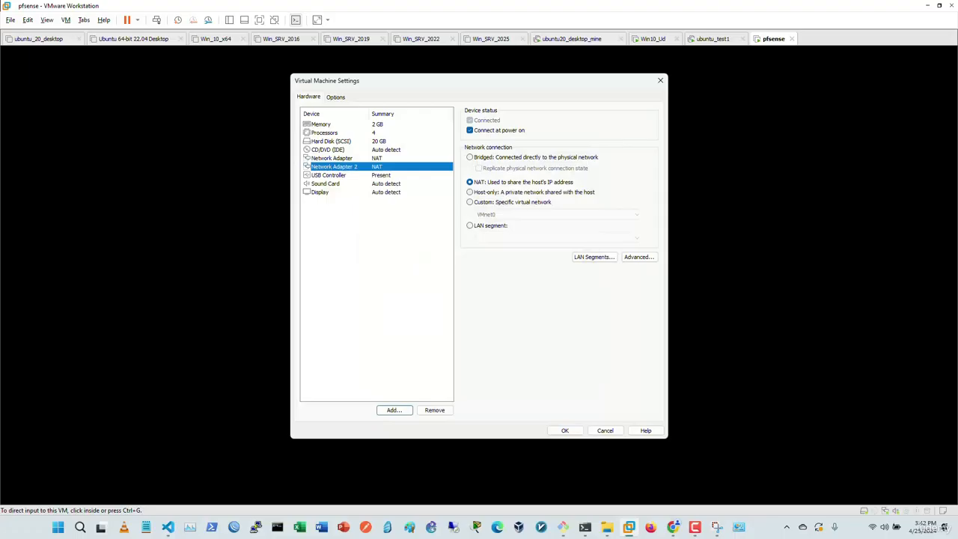
left_click(471, 202)
left_click(558, 215)
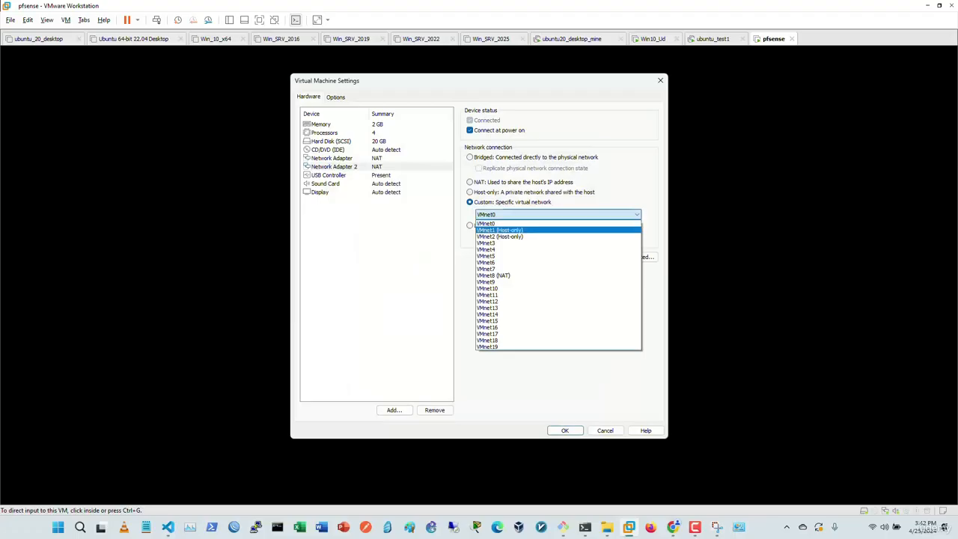
left_click(500, 230)
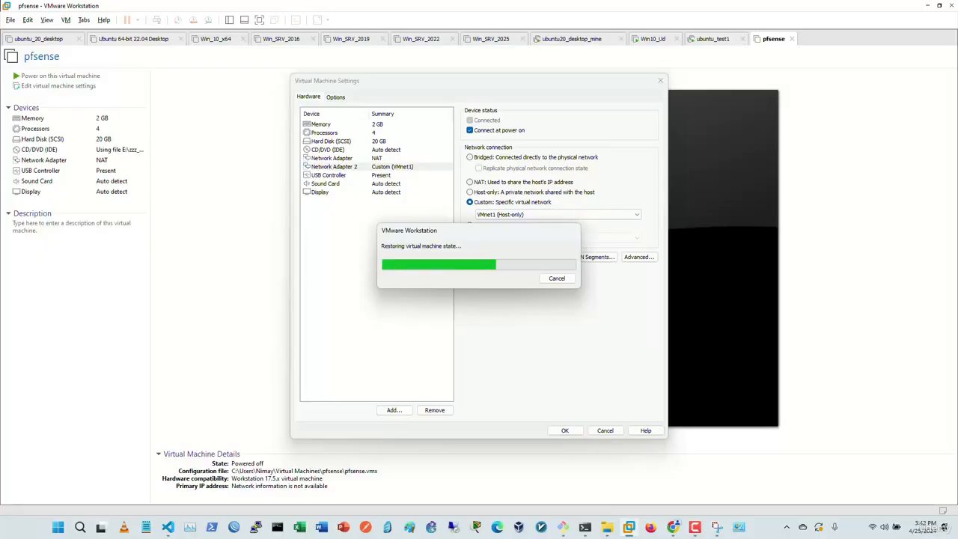
Step: Start pfSense interface assignment in the console, trying WAN auto-detection first
key("ctrl+g")
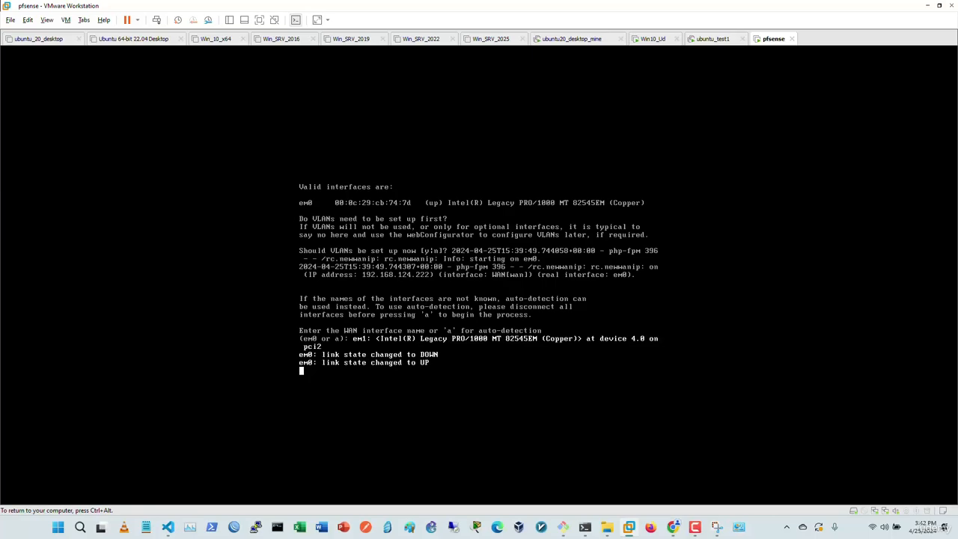
key("Return")
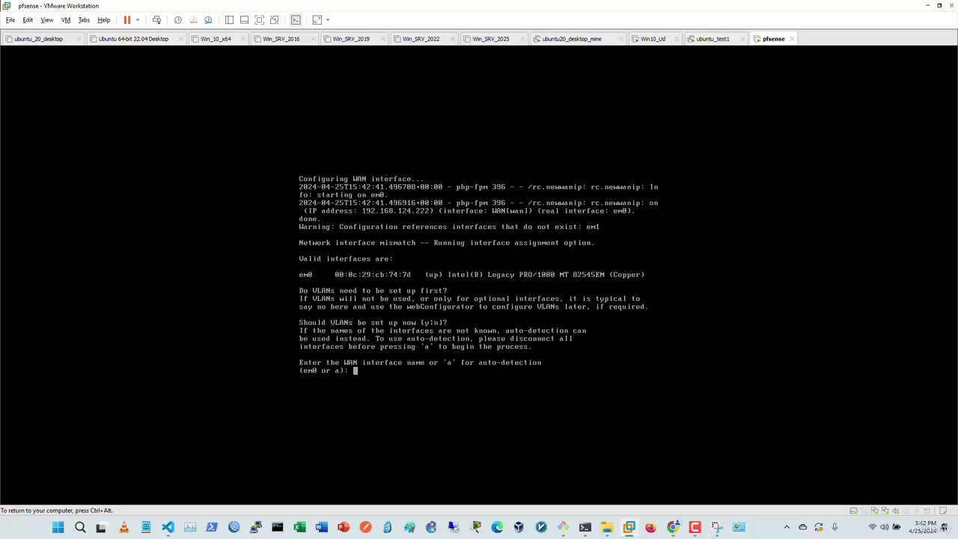
type("a")
key("Return")
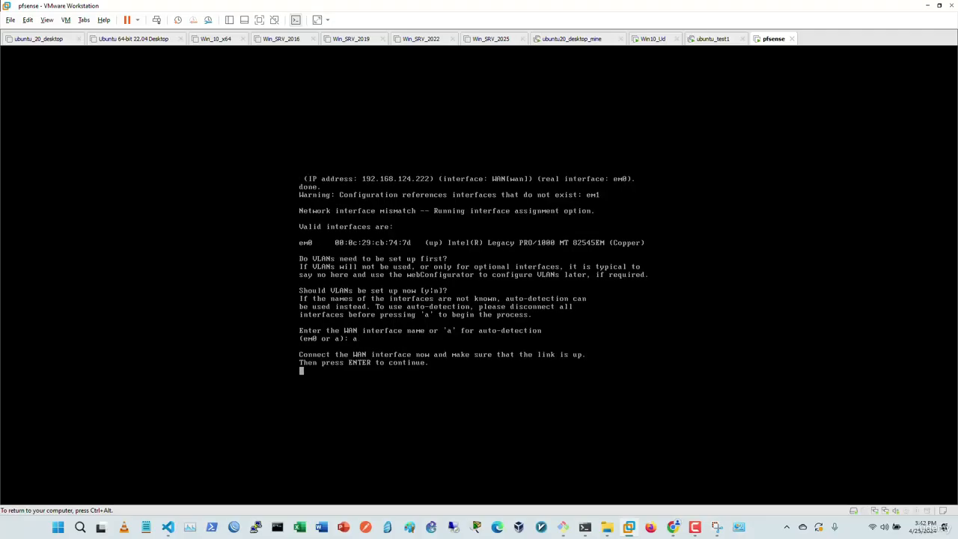
key("Return")
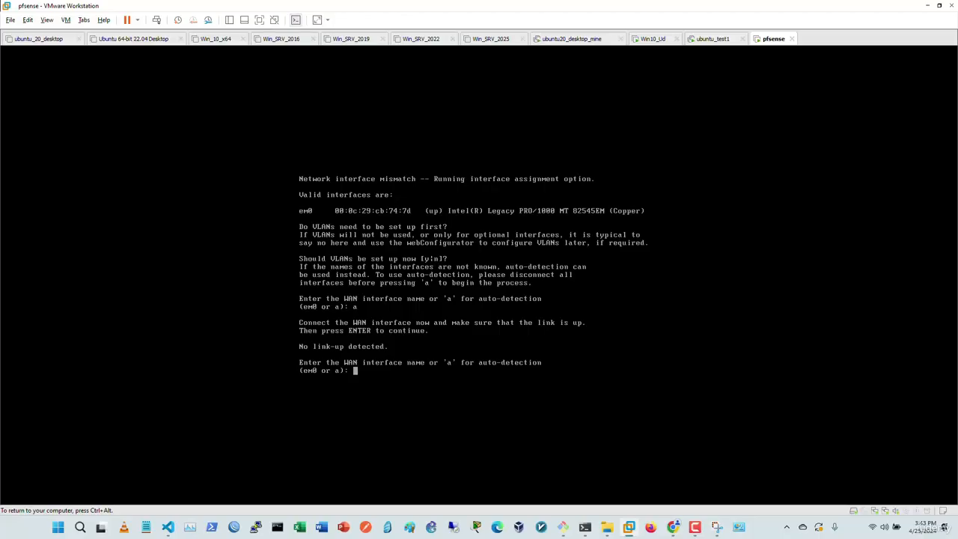
Step: Assign em0 as WAN, leave LAN unassigned, confirm with y and let pfSense finish booting
type("em0")
key("Return")
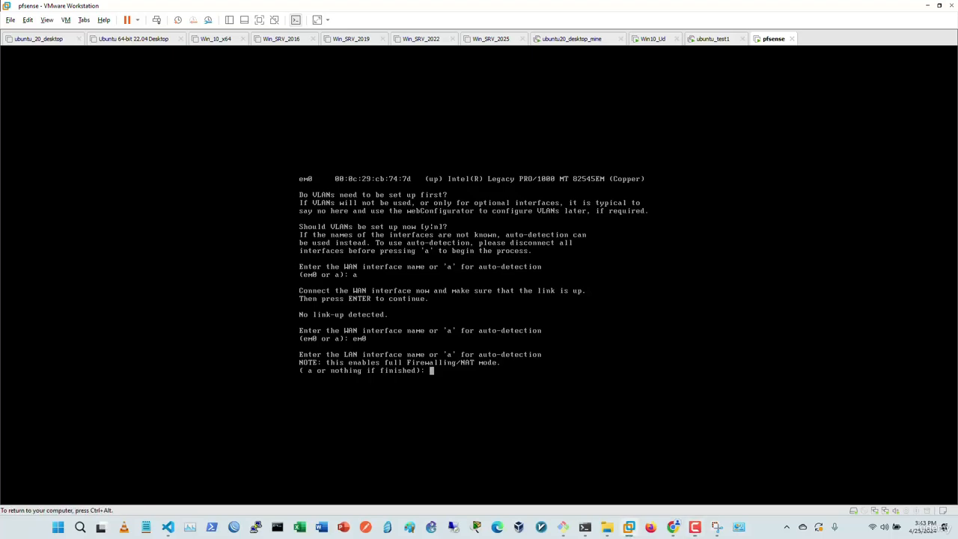
key("Return")
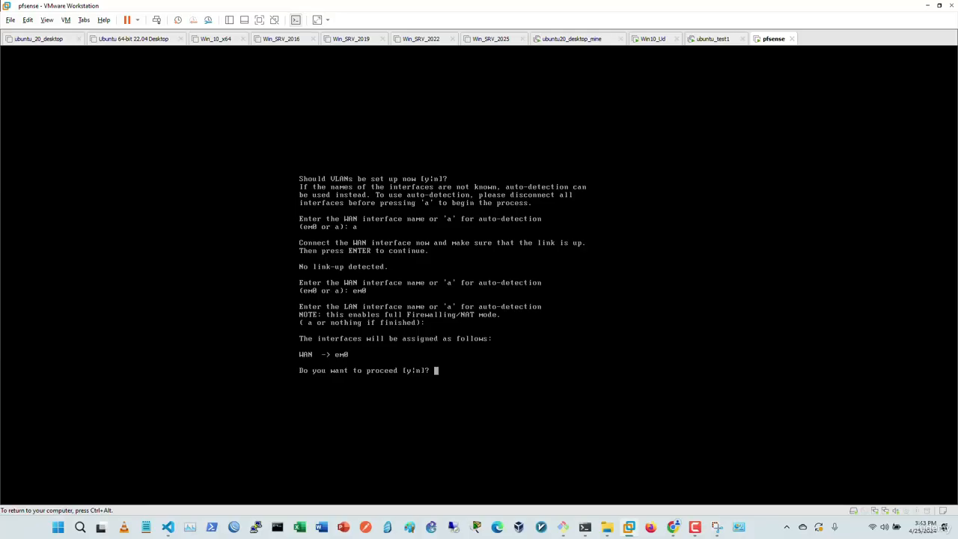
type("y")
key("Return")
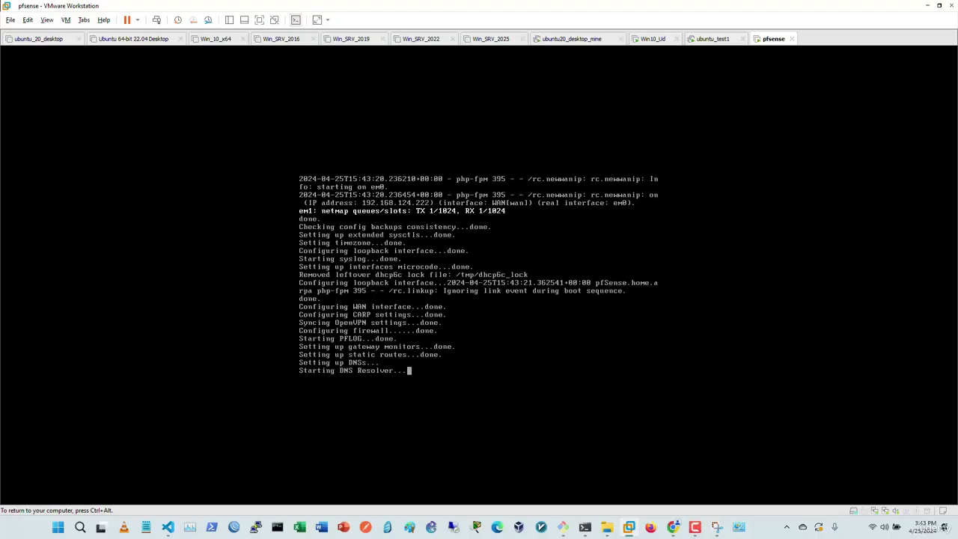
key("ctrl+alt")
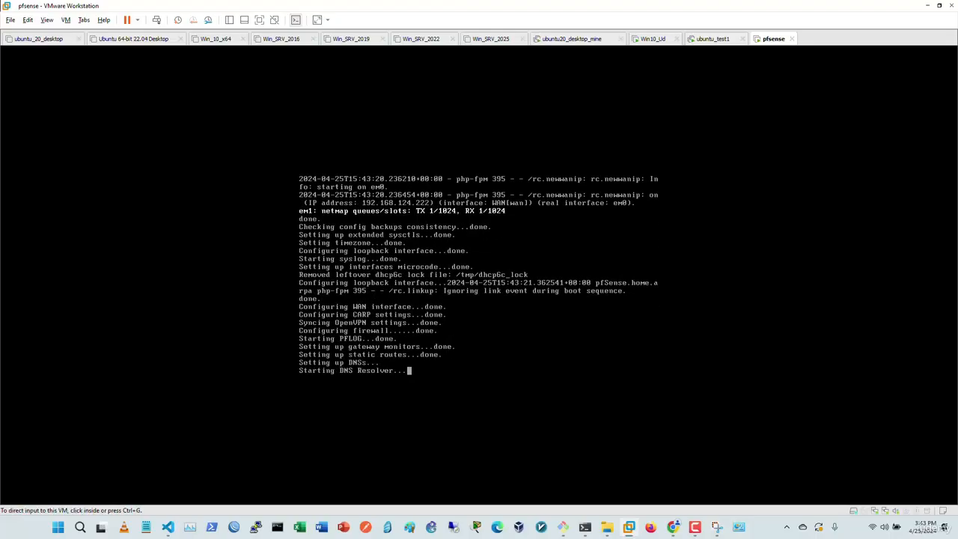
key("ctrl+g")
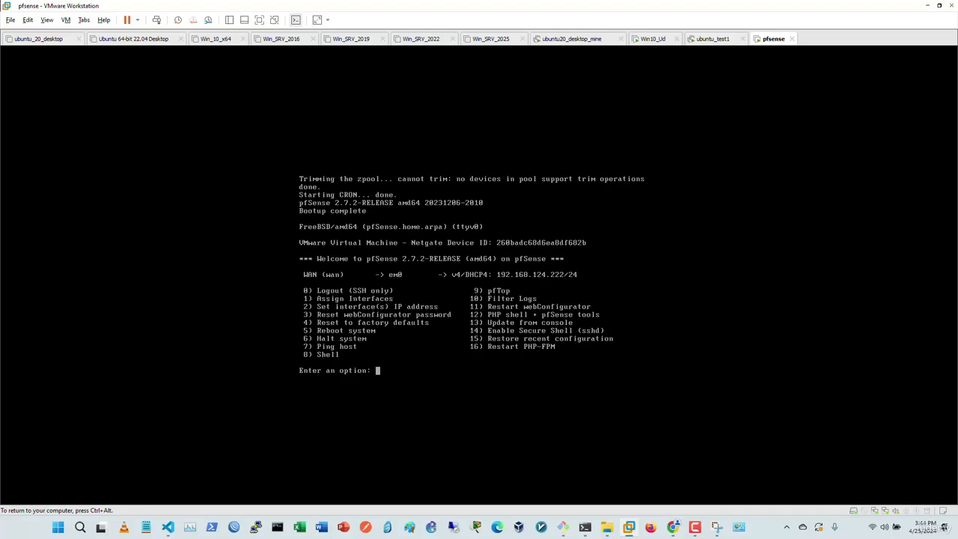
Step: Use console option 3 and confirm with y to reset the webConfigurator password
type("3")
key("Return")
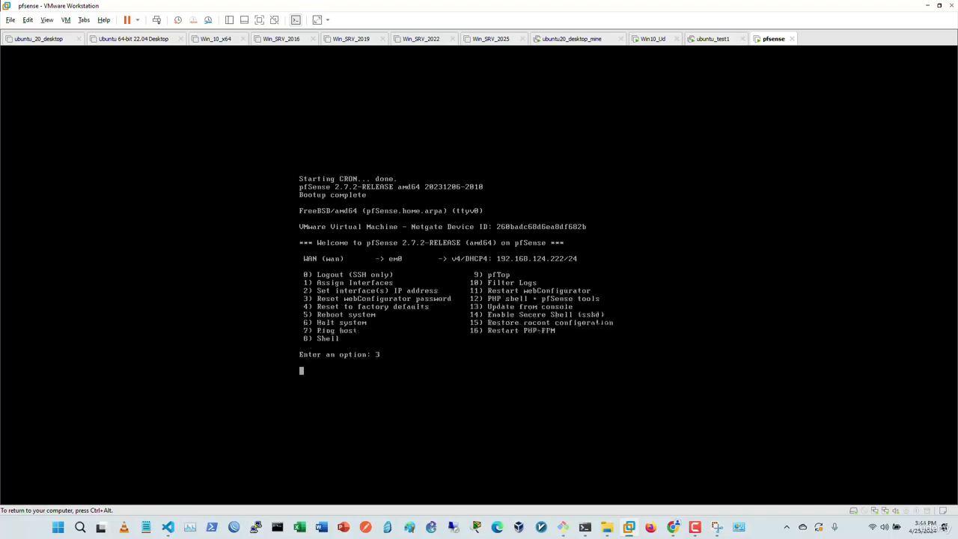
type("y")
key("Return")
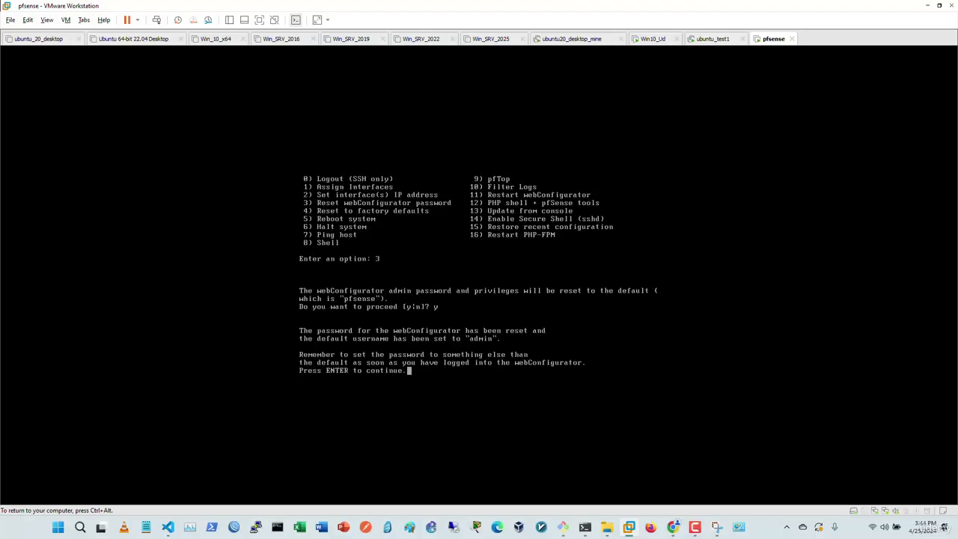
key("Return")
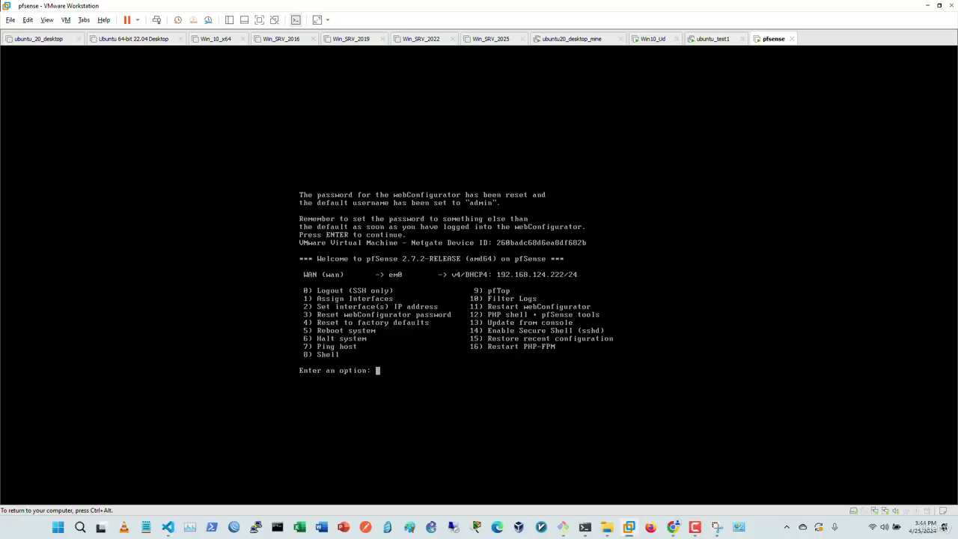
Step: Reassign interfaces via option 1: no VLANs, WAN em0, no LAN, confirm, remove the LAN IP
type("1")
key("Return")
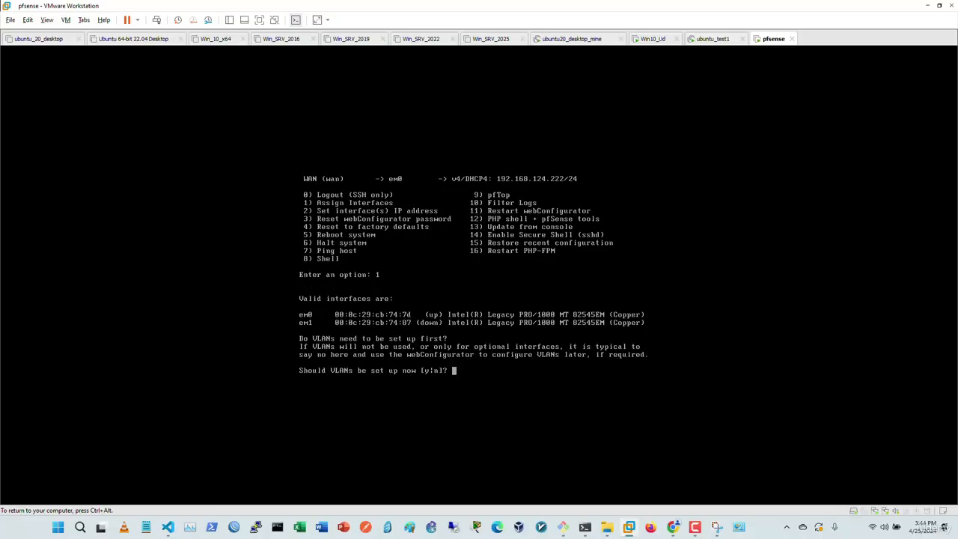
type("n")
key("Return")
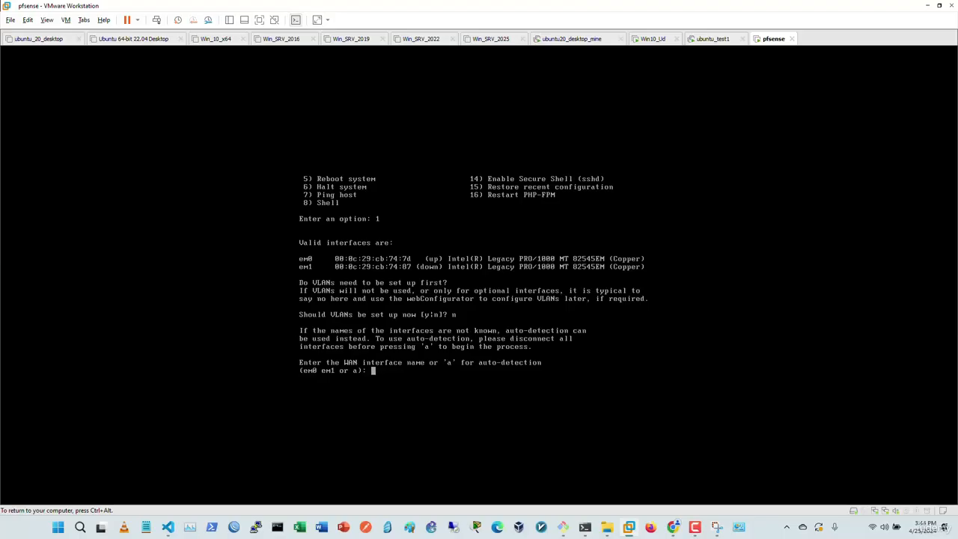
type("em0")
key("Return")
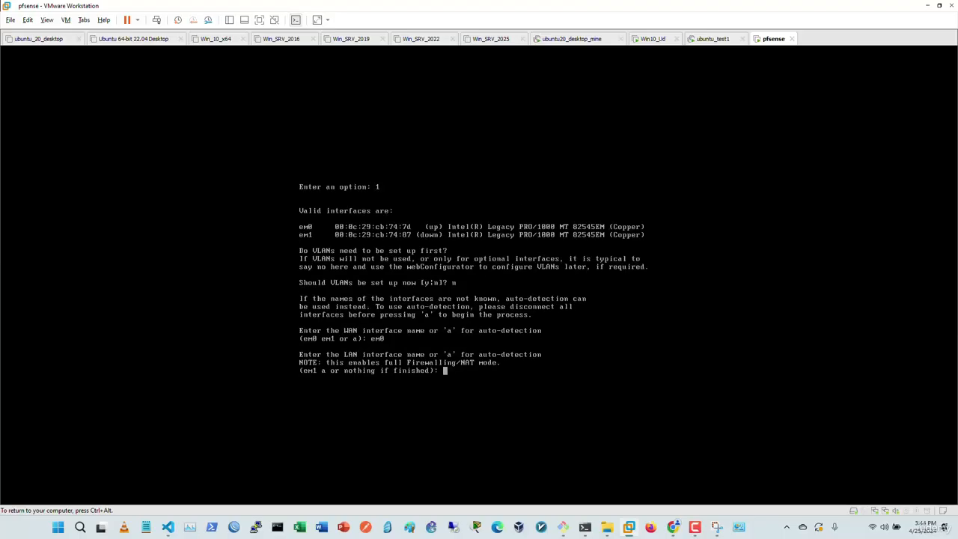
key("Return")
type("y")
key("Return")
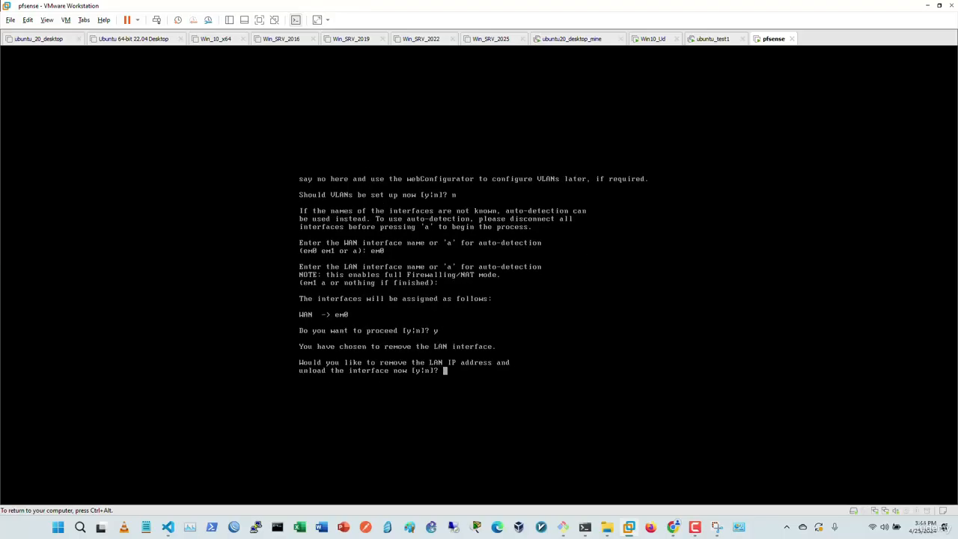
type("y")
key("Return")
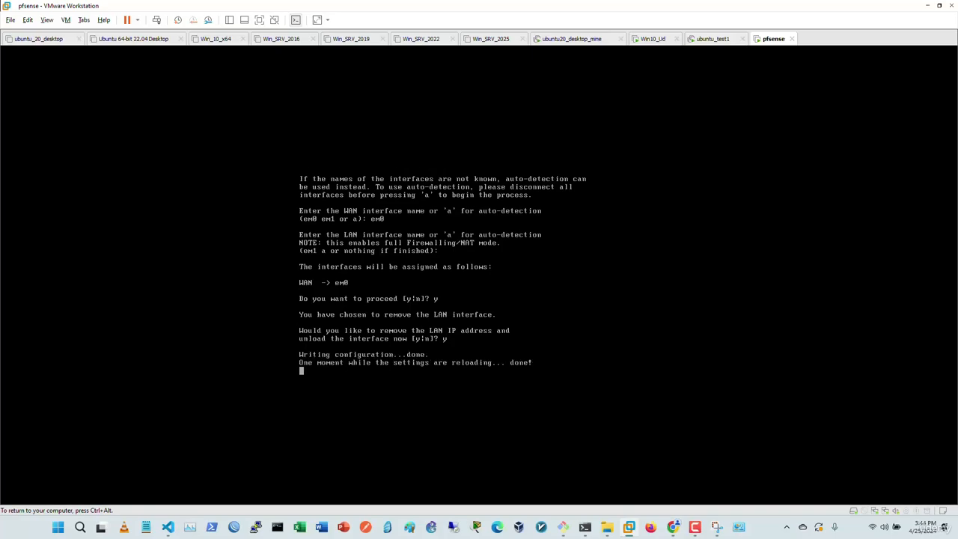
Step: Release and recapture VM input while pfSense reloads to its main menu
key("ctrl+alt")
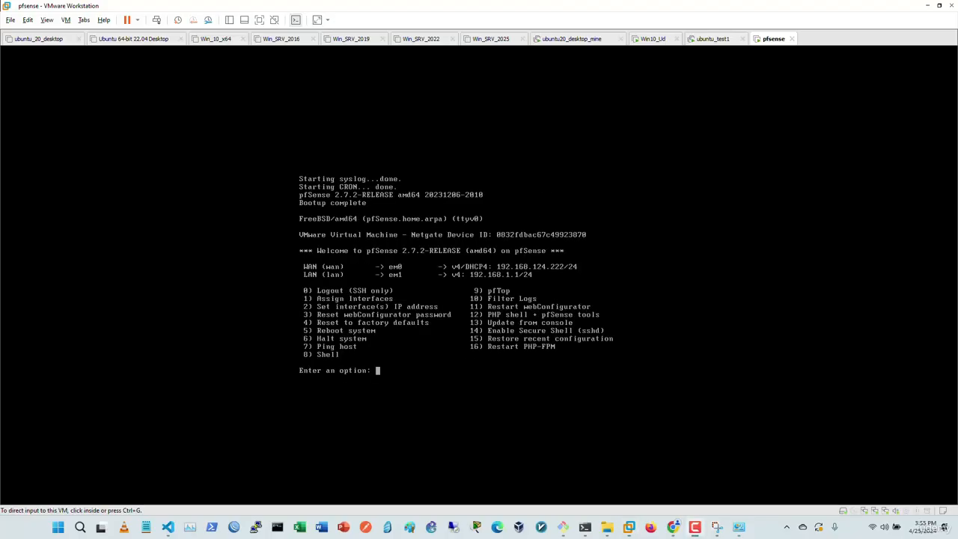
key("ctrl+g")
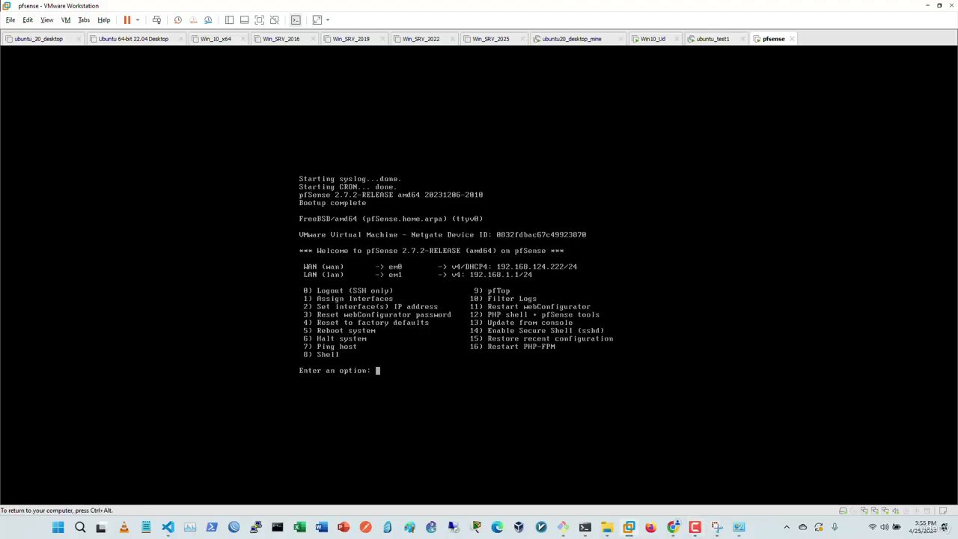
key("ctrl+alt")
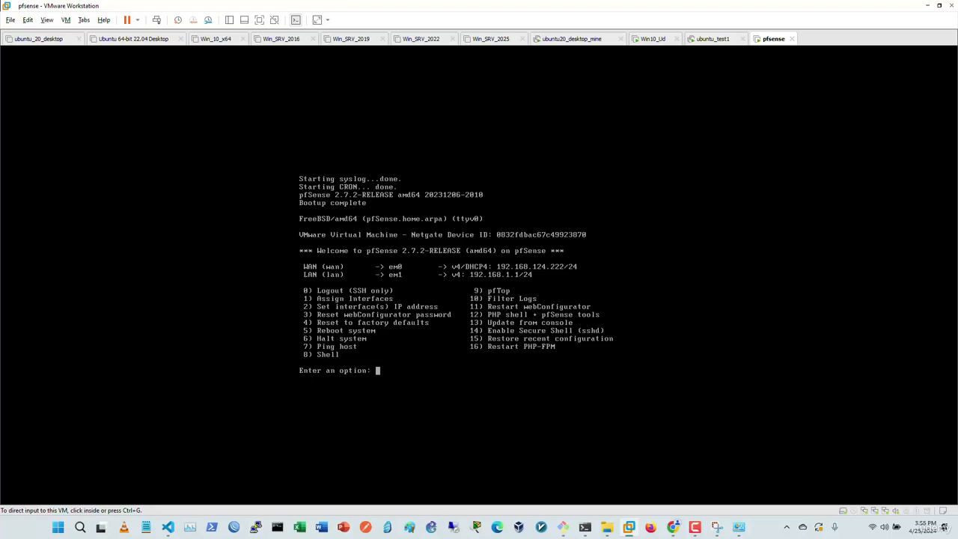
Step: Remove Network Adapter 3 from the pfsense VM, verify the NAT and VMnet1 adapters, and save
right_click(774, 39)
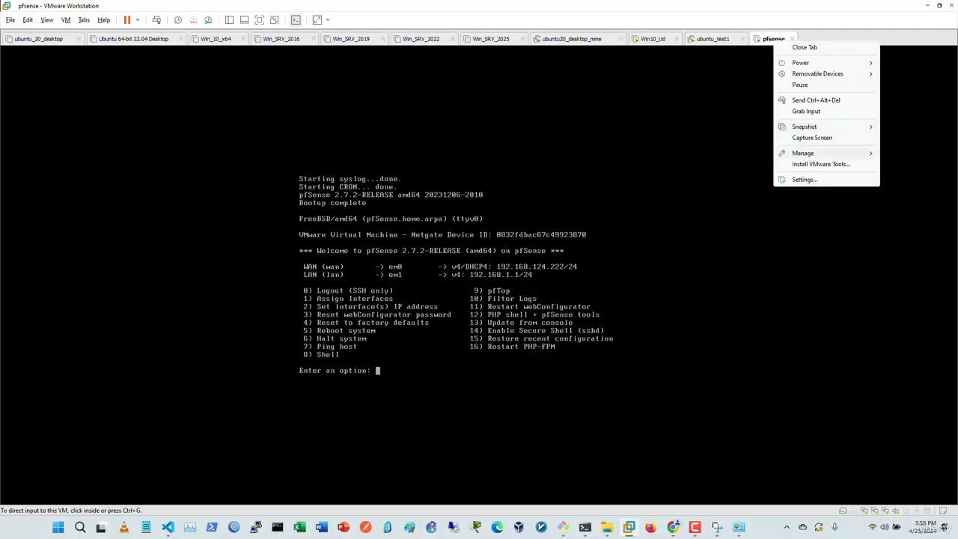
left_click(805, 179)
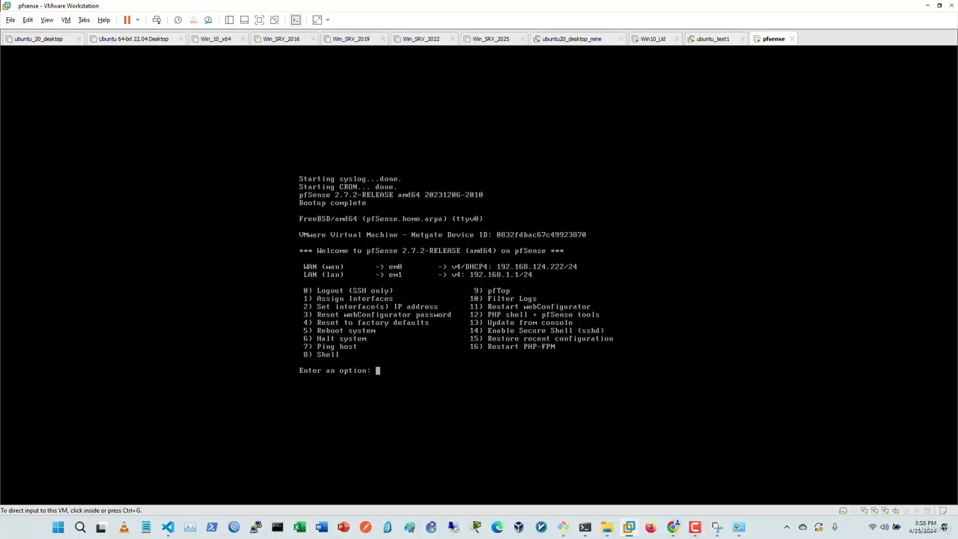
left_click(335, 167)
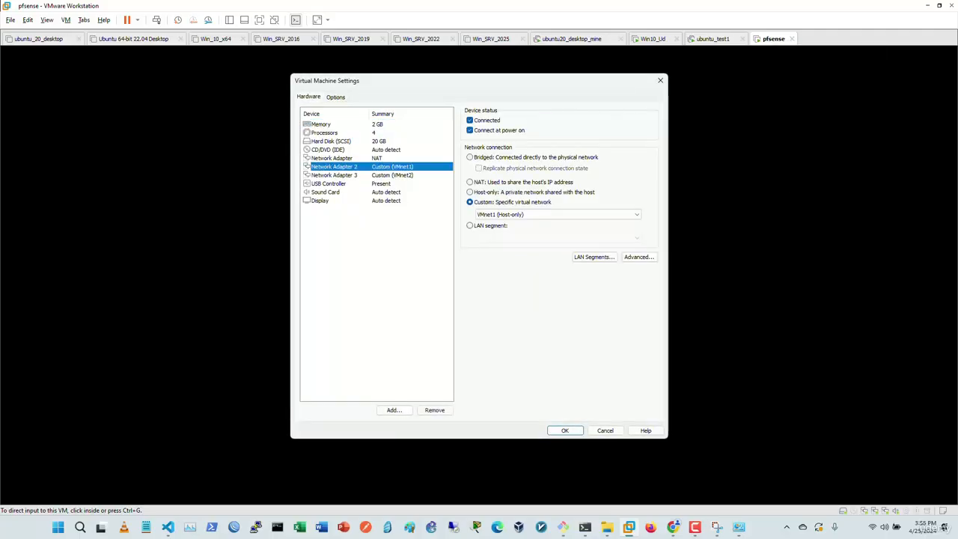
left_click(335, 175)
left_click(435, 411)
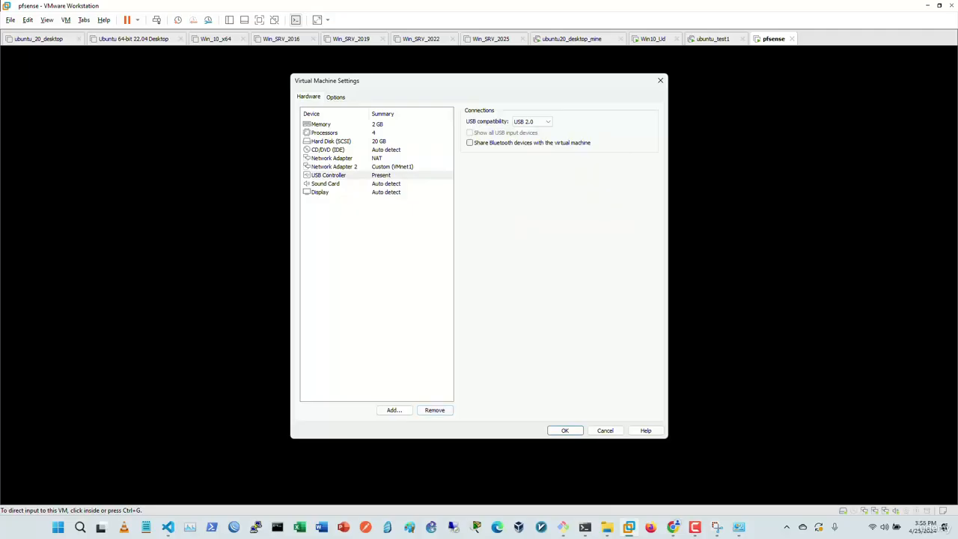
left_click(334, 167)
left_click(331, 158)
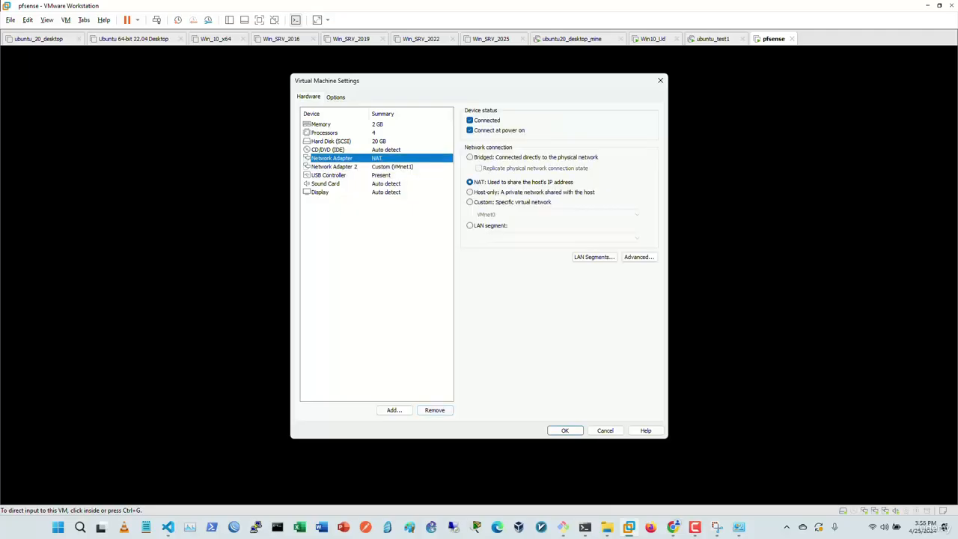
left_click(335, 167)
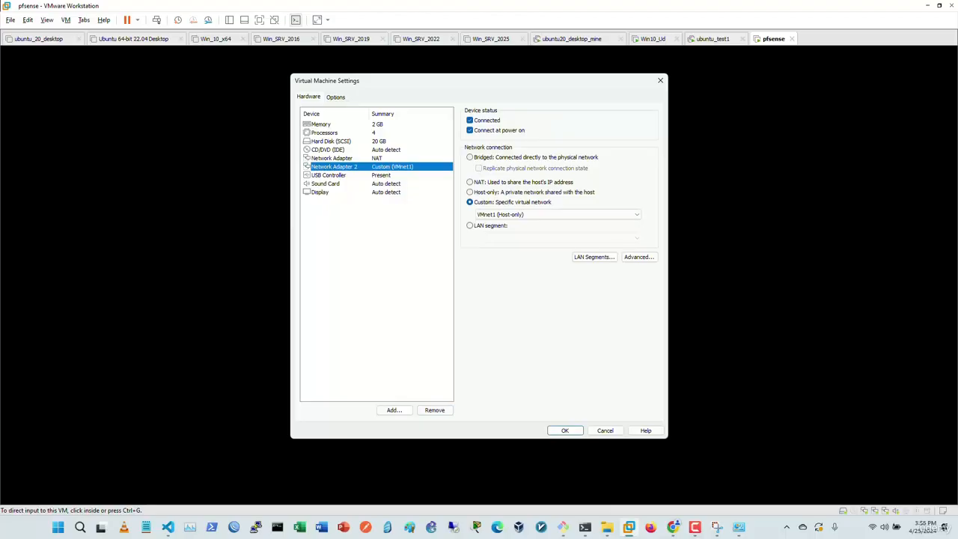
left_click(566, 431)
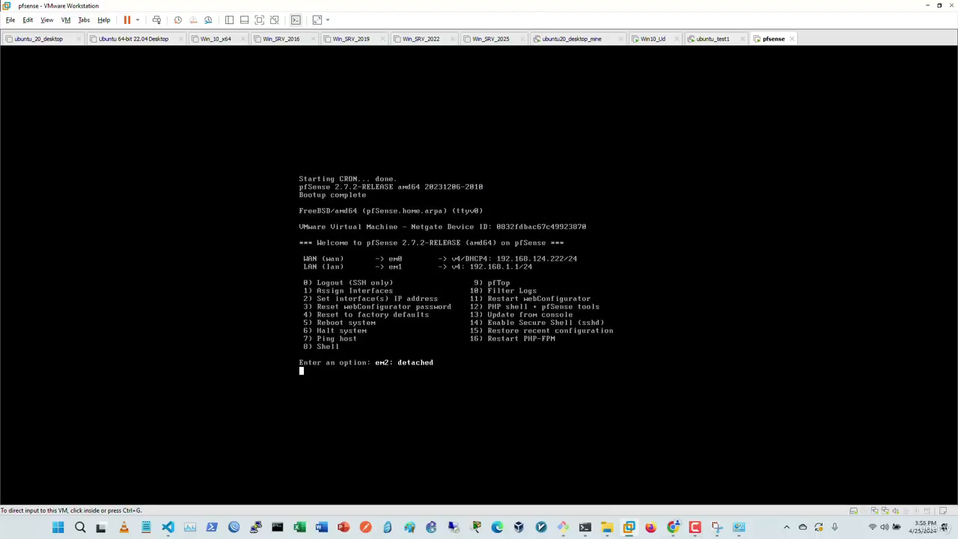
left_click(524, 397)
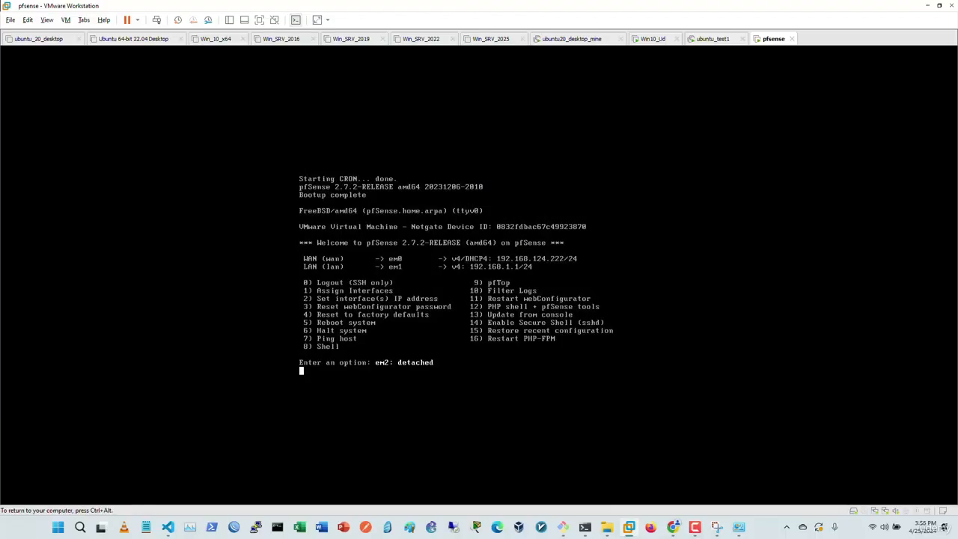
Step: Choose console option 4 and answer y to reset pfSense to factory defaults
key("Return")
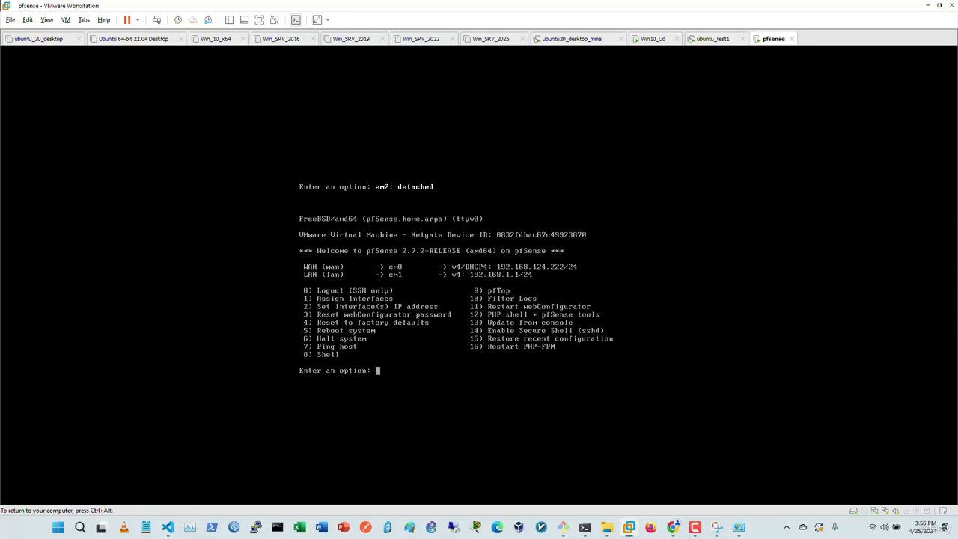
type("4")
key("Return")
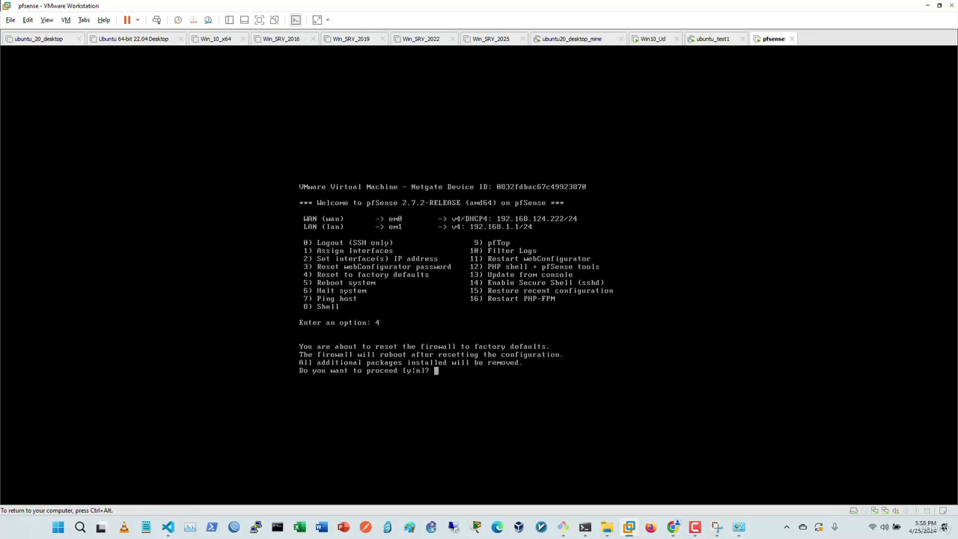
type("y")
key("Return")
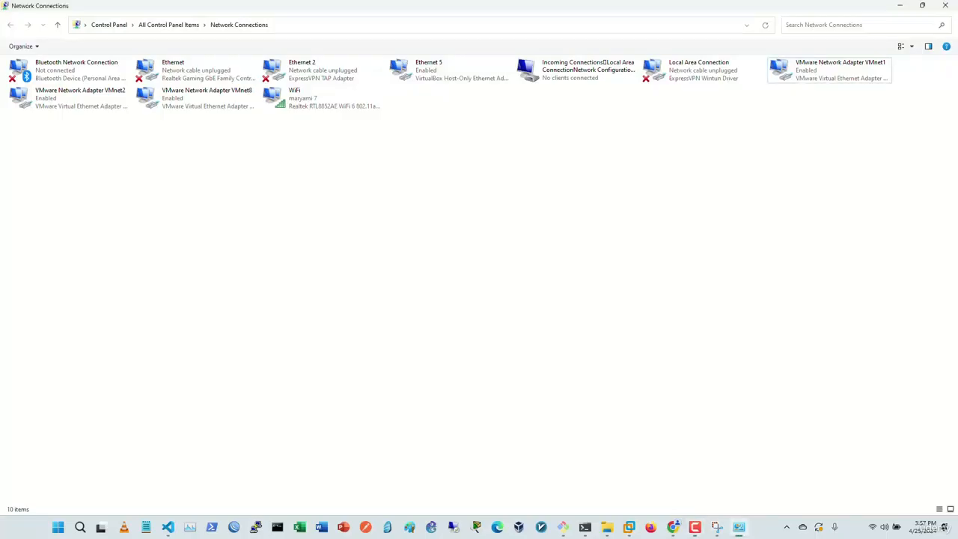
Step: Check the VMnet2 adapter's IPv4 settings (192.168.206.1, mask 255.255.255.0), then close them
left_click(81, 98)
left_click(98, 153)
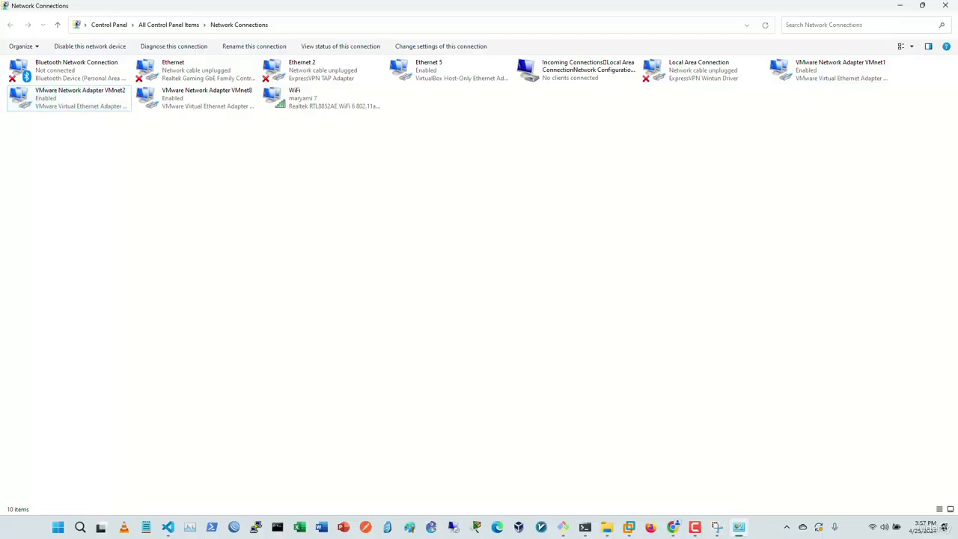
left_click(81, 98)
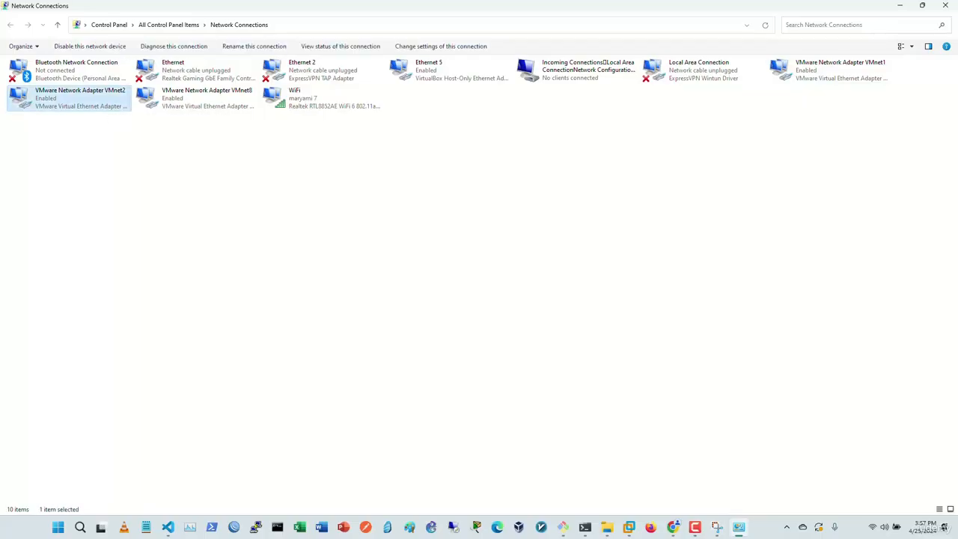
double_click(96, 100)
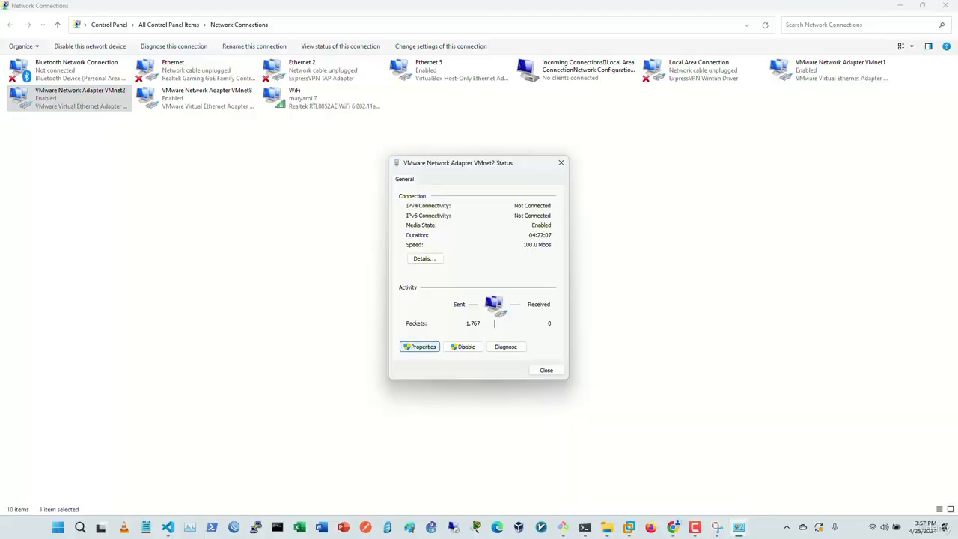
left_click(419, 346)
double_click(474, 285)
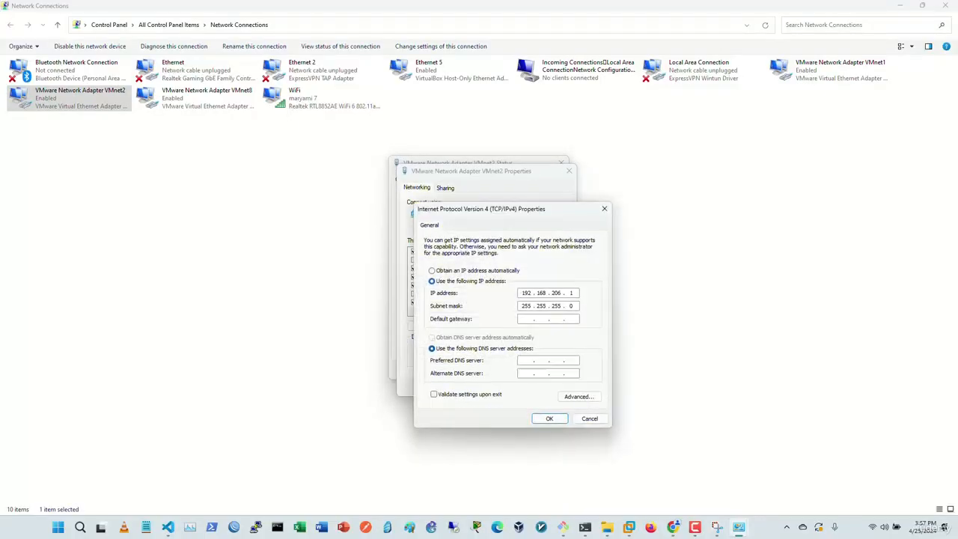
key("Escape")
key("Escape")
key("Escape")
Step: Open the VMnet1 adapter's advanced TCP/IPv4 IP address list
double_click(831, 70)
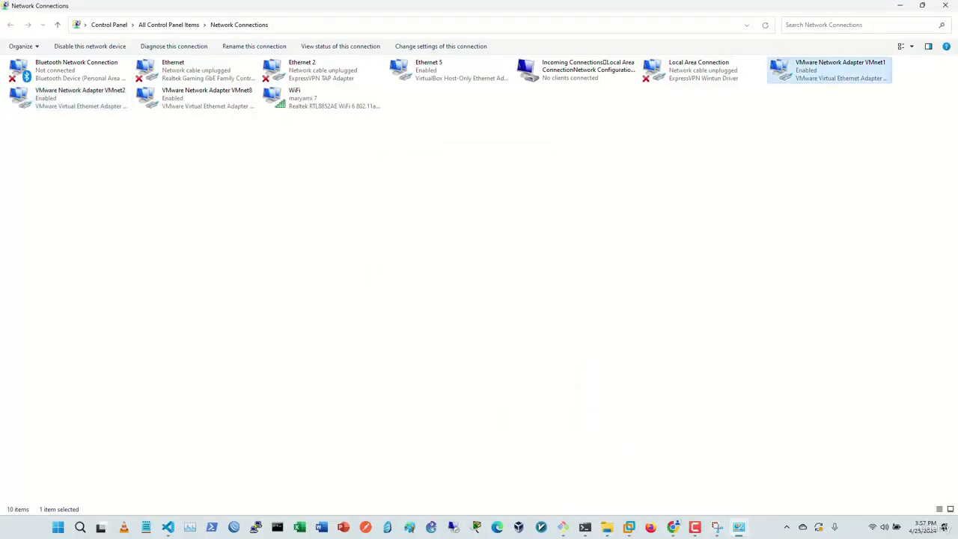
left_click(419, 346)
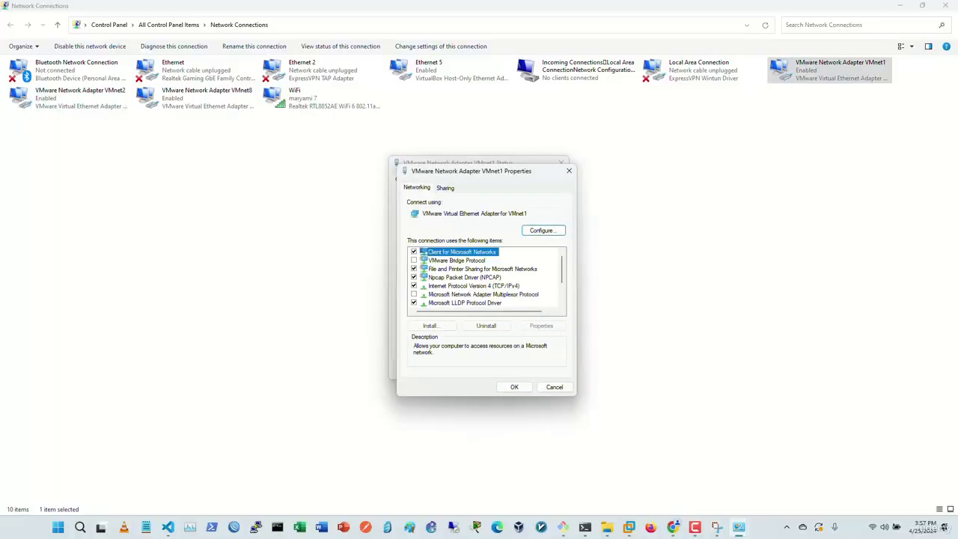
double_click(474, 285)
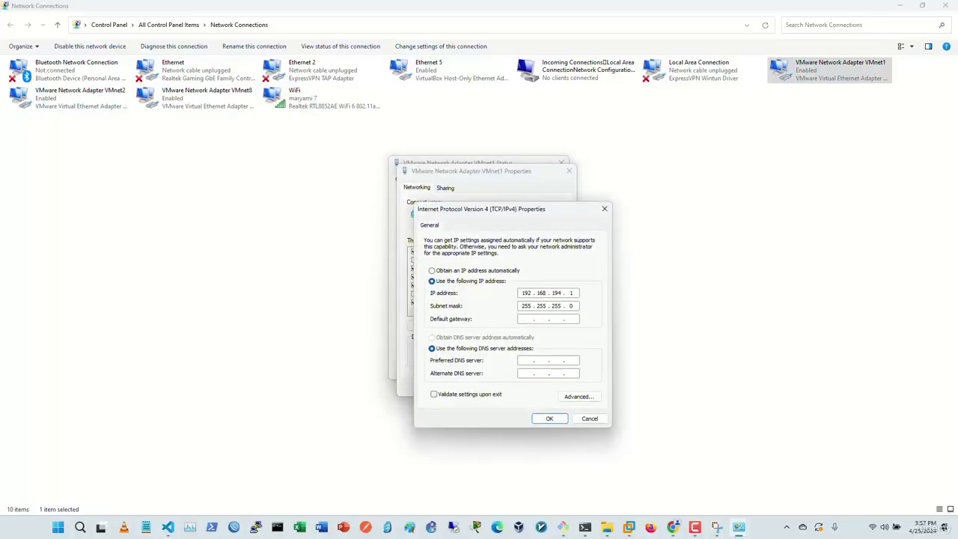
left_click(579, 396)
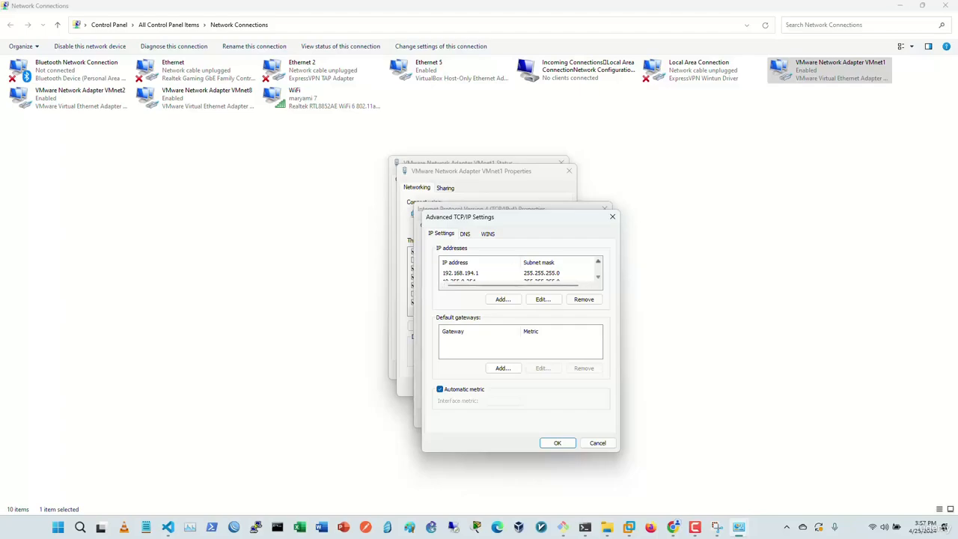
scroll(521, 272, "down", 2)
scroll(520, 273, "up", 2)
scroll(520, 273, "down", 2)
Step: Confirm the 192.168.1.200 / 255.255.255.0 entry and OK out of all VMnet1 dialogs
left_click(461, 273)
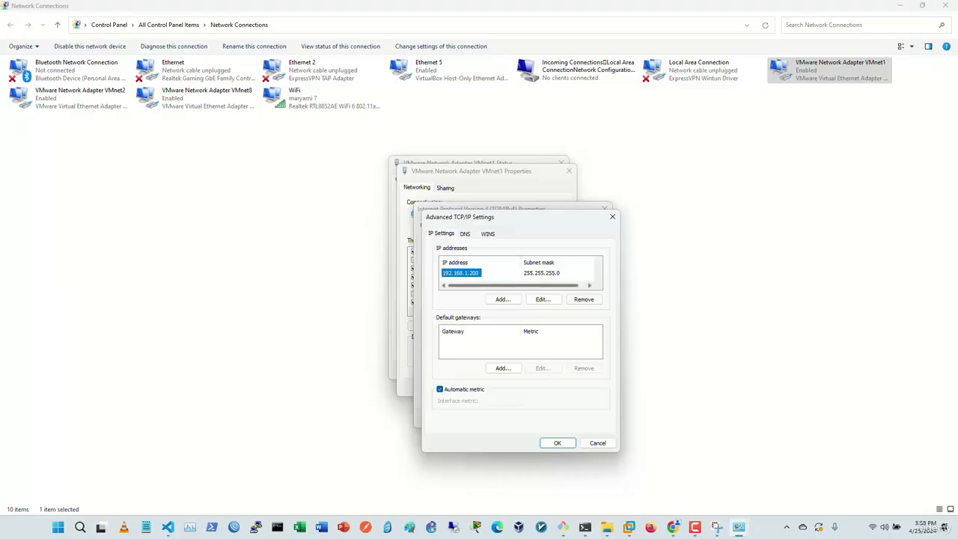
left_click(543, 298)
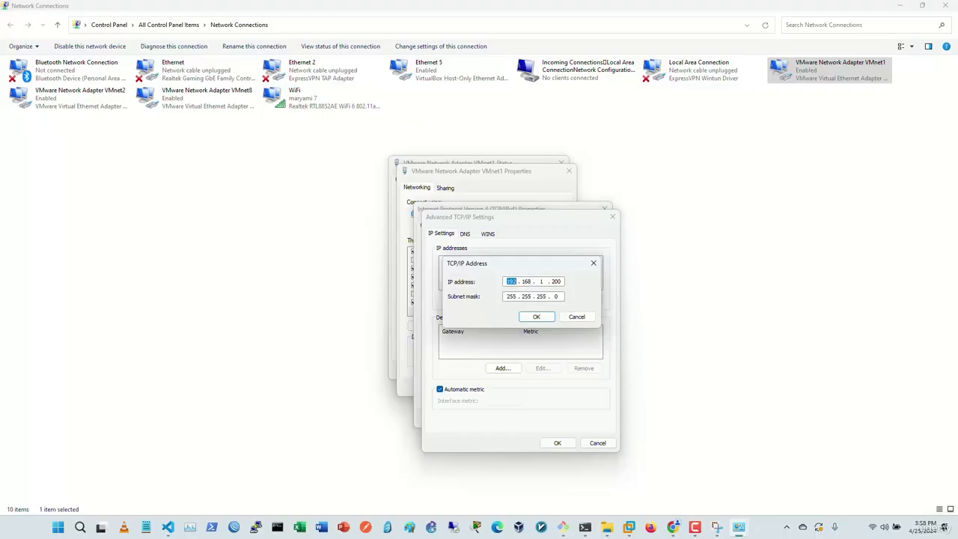
left_click(536, 316)
left_click(557, 443)
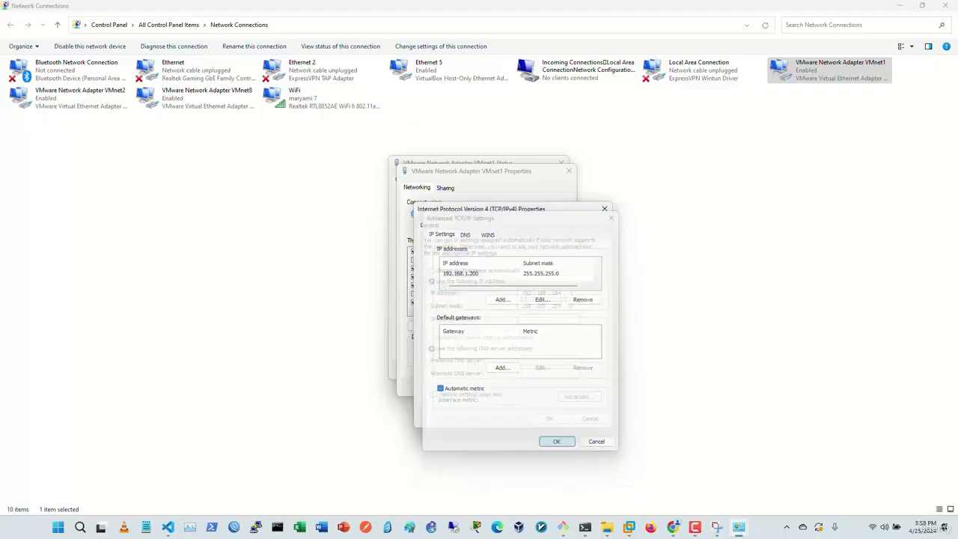
left_click(549, 420)
left_click(514, 387)
left_click(547, 370)
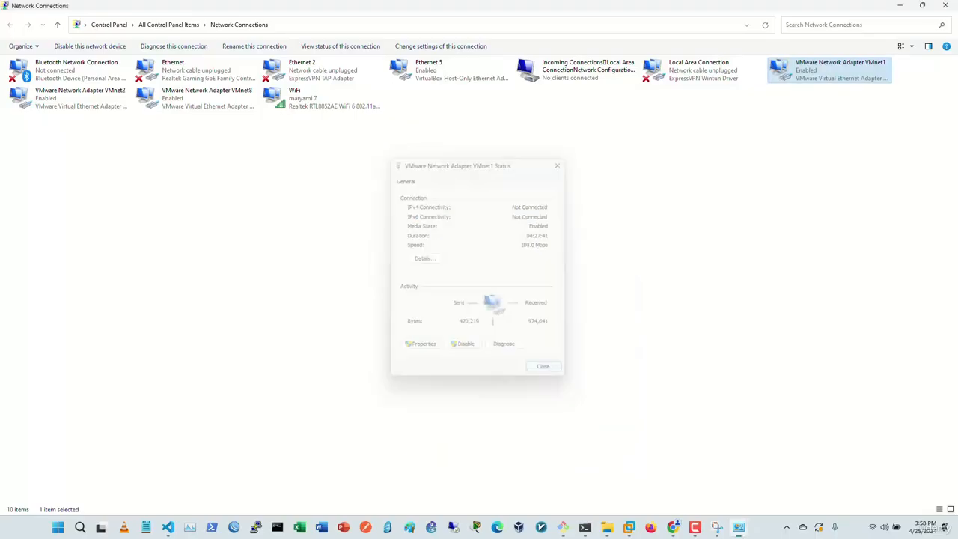
left_click(547, 370)
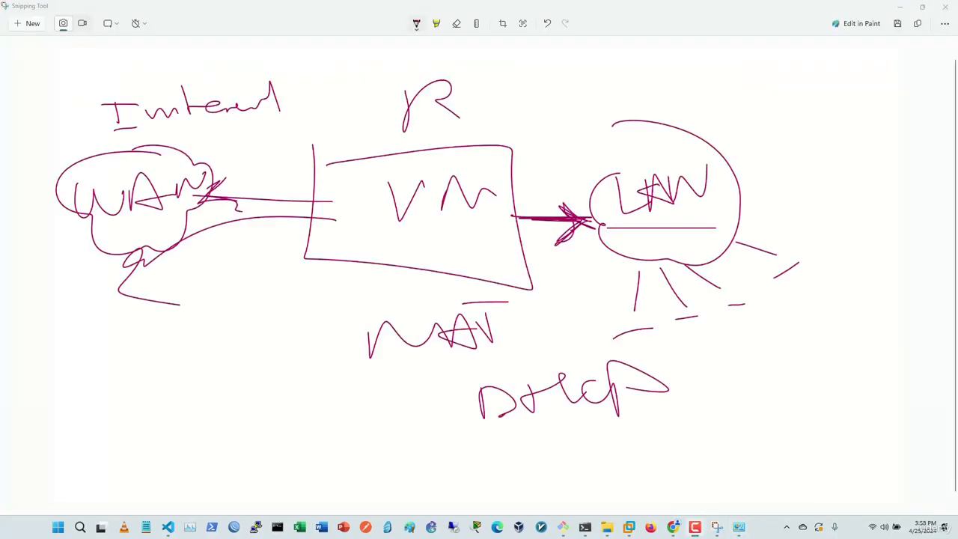
Step: Write and underline the label 192.168.1.1 above the LAN circle with a pointer line
mouse_move(542, 173)
left_mouse_down()
mouse_move(537, 127)
mouse_move(569, 73)
mouse_move(596, 88)
left_mouse_up()
mouse_move(605, 76)
left_mouse_down()
mouse_move(615, 76)
mouse_move(609, 86)
left_mouse_up()
left_click_drag(629, 67, 673, 91)
mouse_move(691, 72)
left_mouse_down()
mouse_move(684, 93)
mouse_move(698, 88)
left_mouse_up()
mouse_move(719, 66)
left_mouse_down()
mouse_move(742, 98)
mouse_move(720, 94)
left_mouse_up()
left_click(748, 85)
mouse_move(771, 66)
left_mouse_down()
mouse_move(772, 88)
mouse_move(818, 99)
left_mouse_up()
left_click(788, 83)
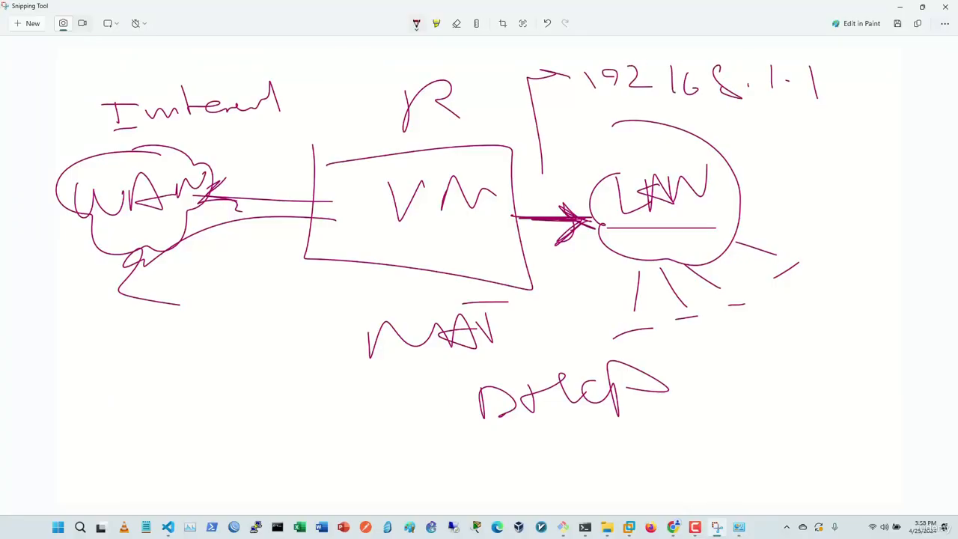
left_click_drag(685, 106, 853, 119)
Step: Draw a line from the VM box to an underlined 'Web' label, then return to VMware
mouse_move(368, 247)
left_mouse_down()
mouse_move(277, 366)
mouse_move(251, 376)
left_mouse_up()
mouse_move(172, 408)
left_mouse_down()
mouse_move(204, 410)
mouse_move(210, 431)
mouse_move(229, 404)
left_mouse_up()
mouse_move(237, 387)
left_mouse_down()
mouse_move(236, 421)
mouse_move(211, 434)
left_mouse_up()
left_click_drag(153, 435, 335, 433)
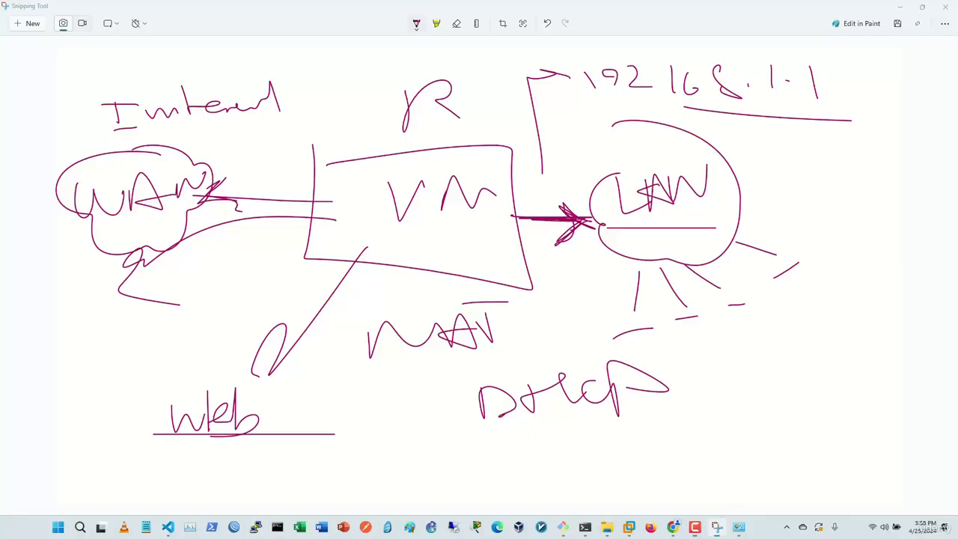
key("alt+Tab")
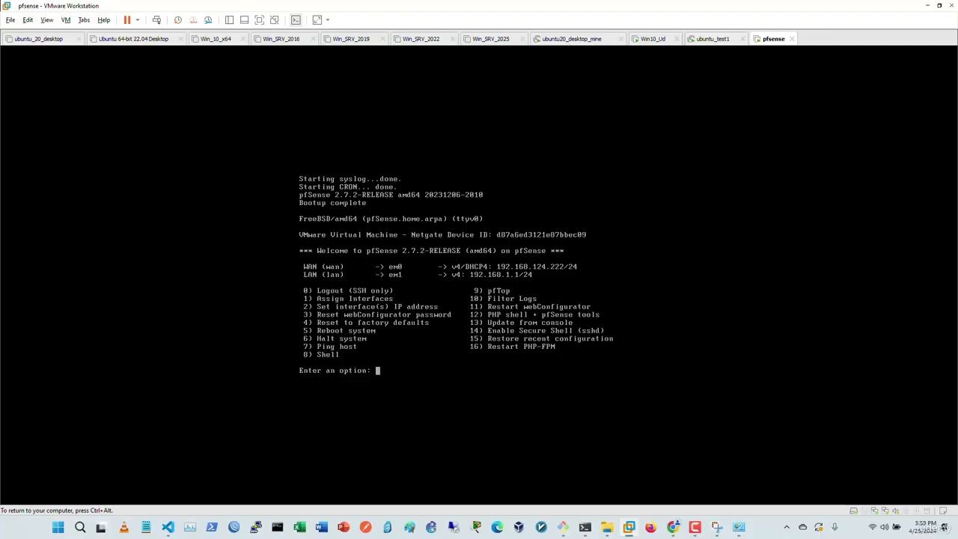
Step: Reset the webConfigurator password with option 3 and y, then switch to Firefox at 192.168.1.1
type("3")
key("Return")
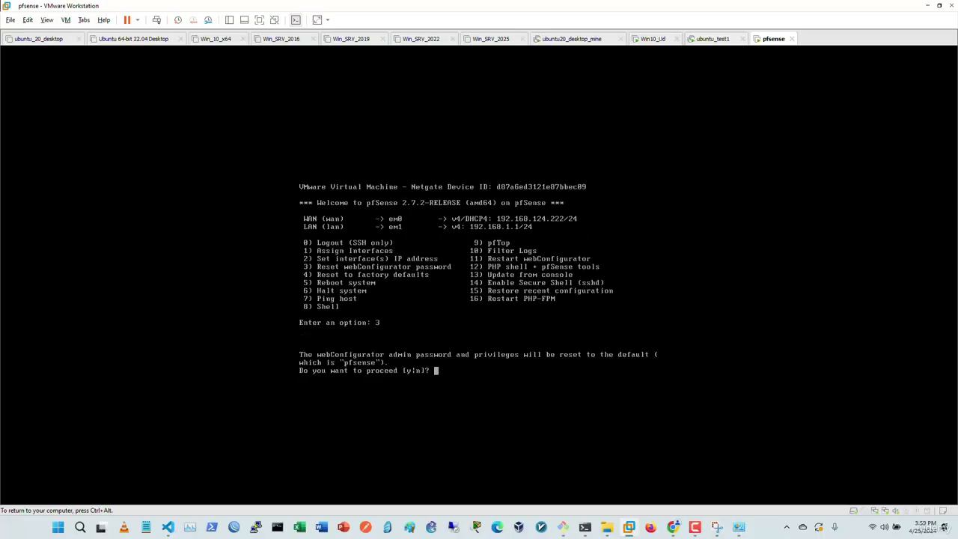
type("y")
key("Return")
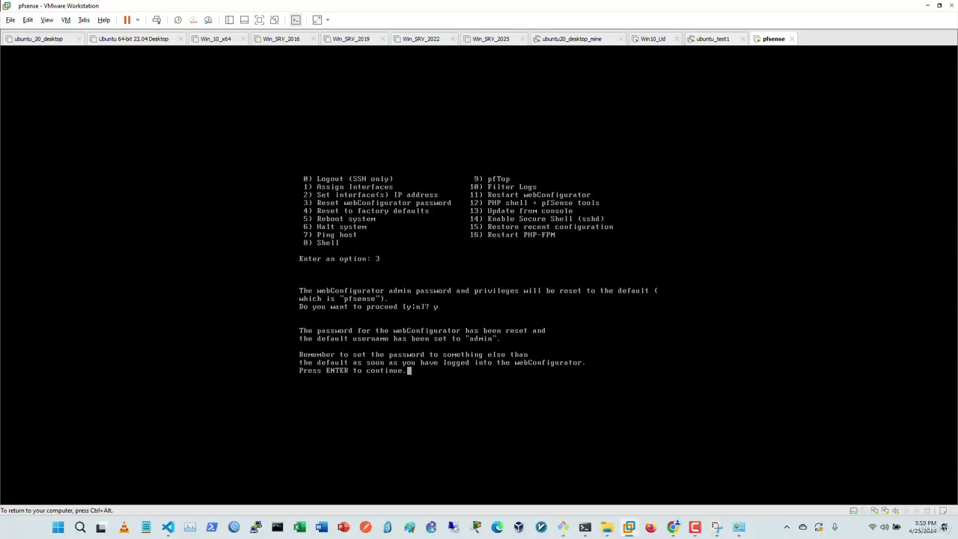
key("Return")
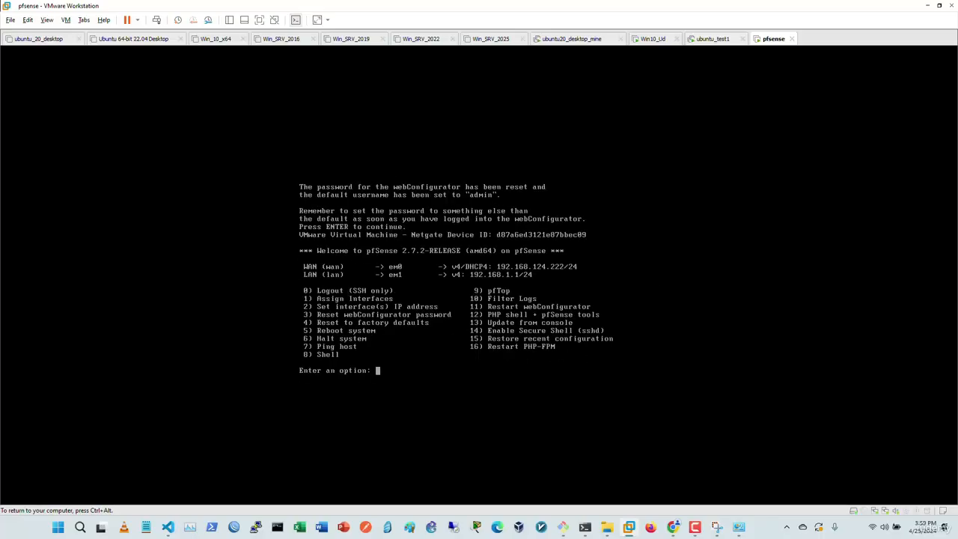
key("ctrl+alt")
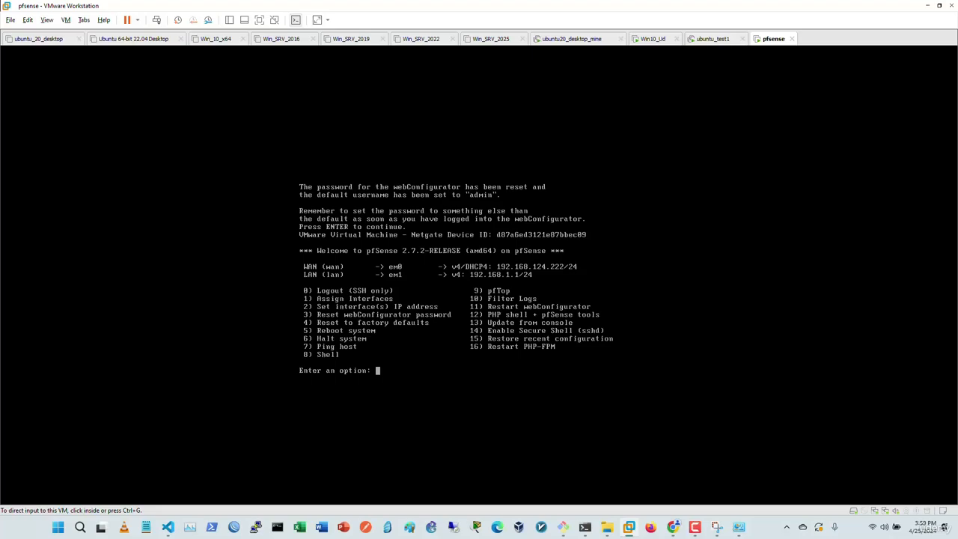
key("alt+Tab")
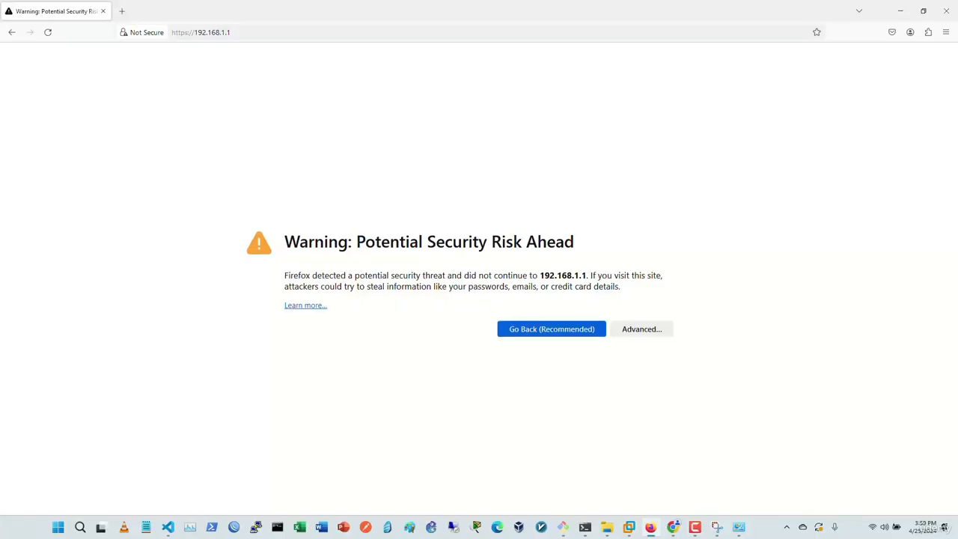
Step: Accept the self-signed certificate warning and log in with the default admin credentials
left_click(642, 330)
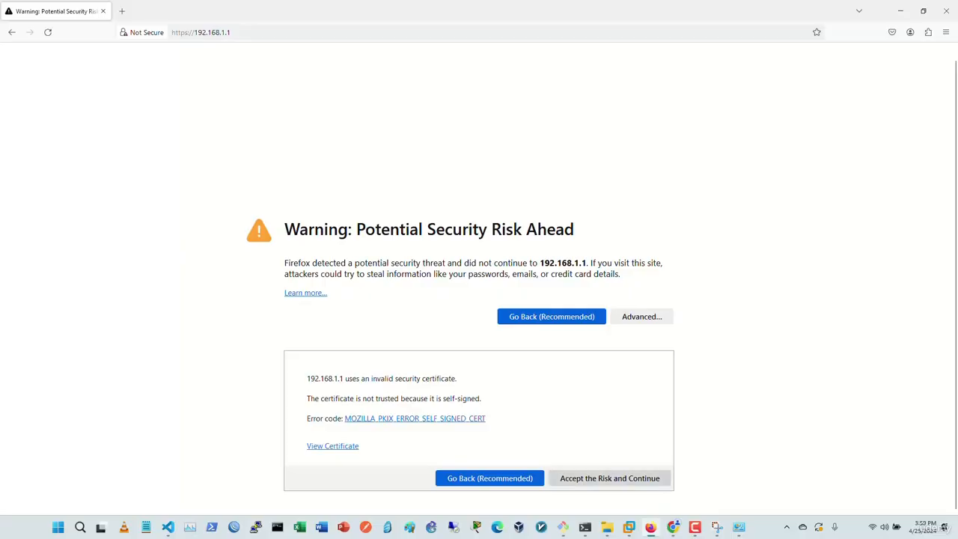
left_click(610, 477)
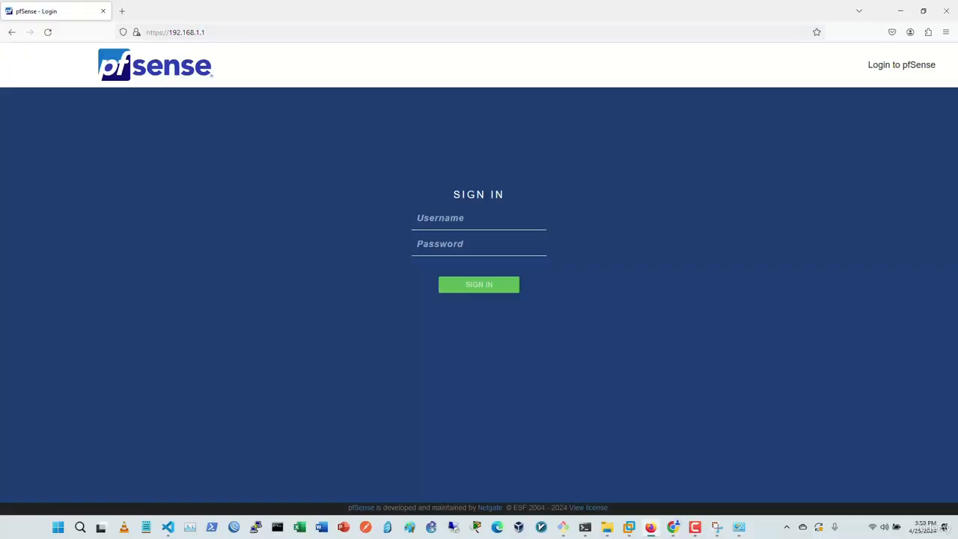
type("adminpfsense")
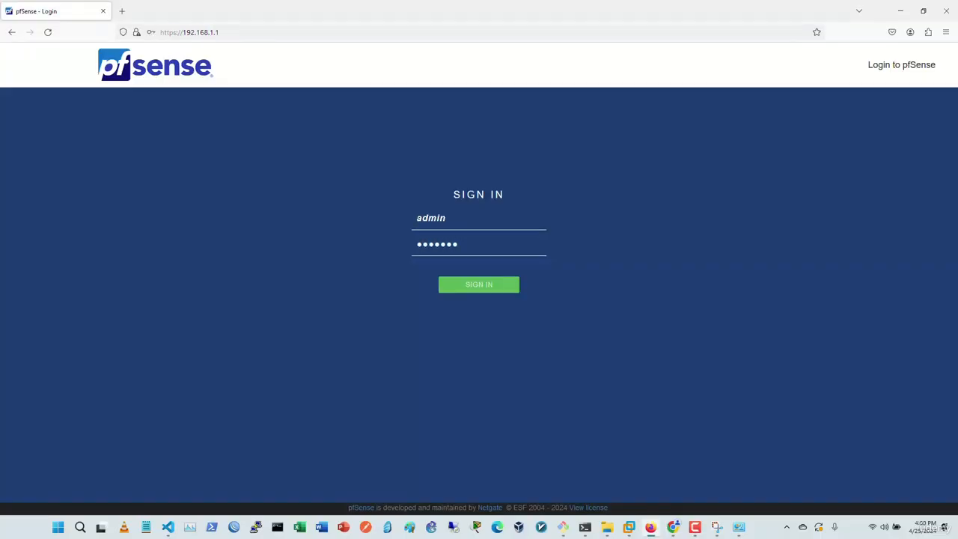
key("Return")
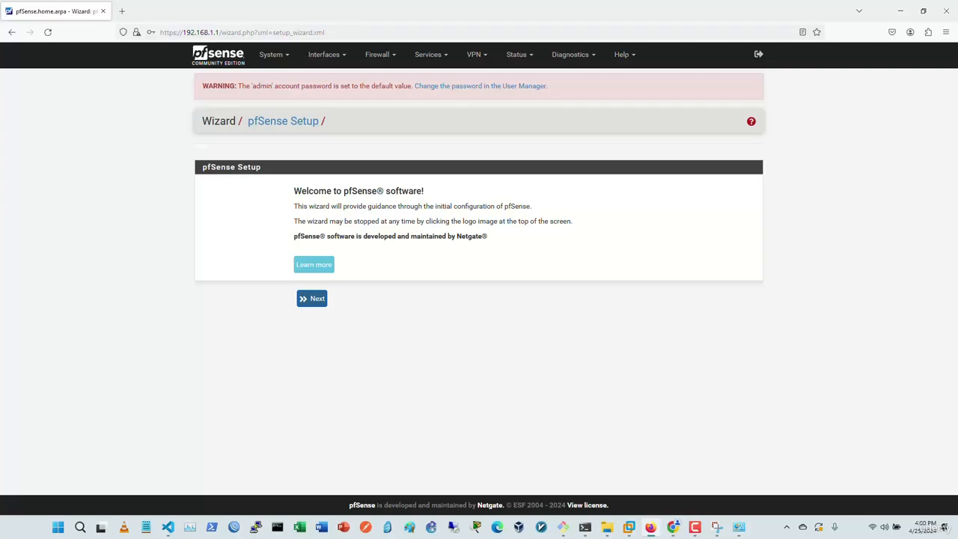
Step: Advance past the welcome, support, General Information and Time Server steps, keeping defaults
left_click(312, 298)
left_click(312, 319)
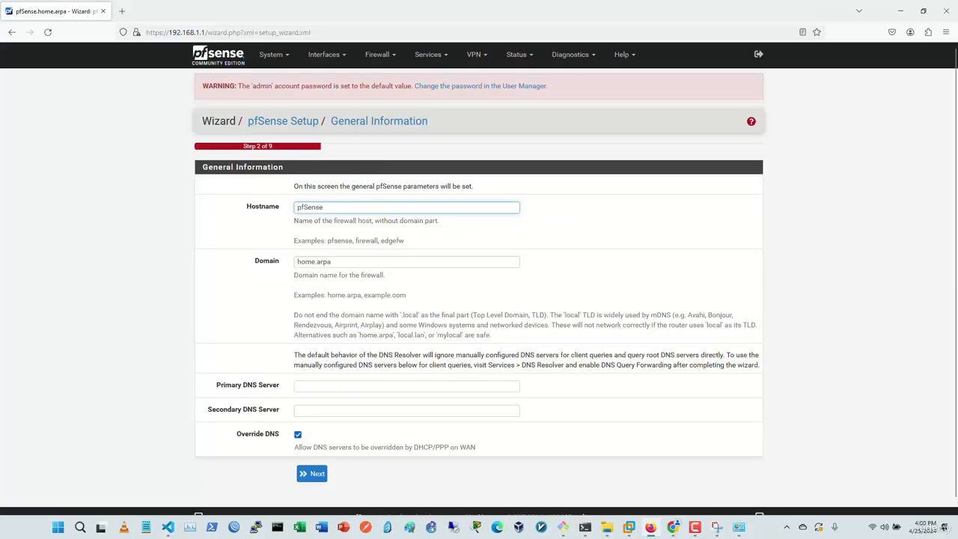
left_click(312, 473)
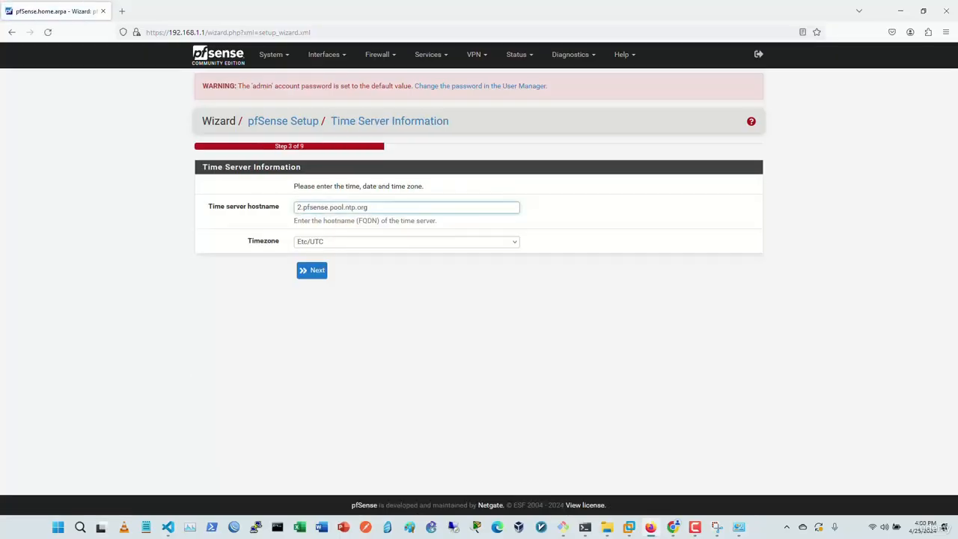
left_click(312, 270)
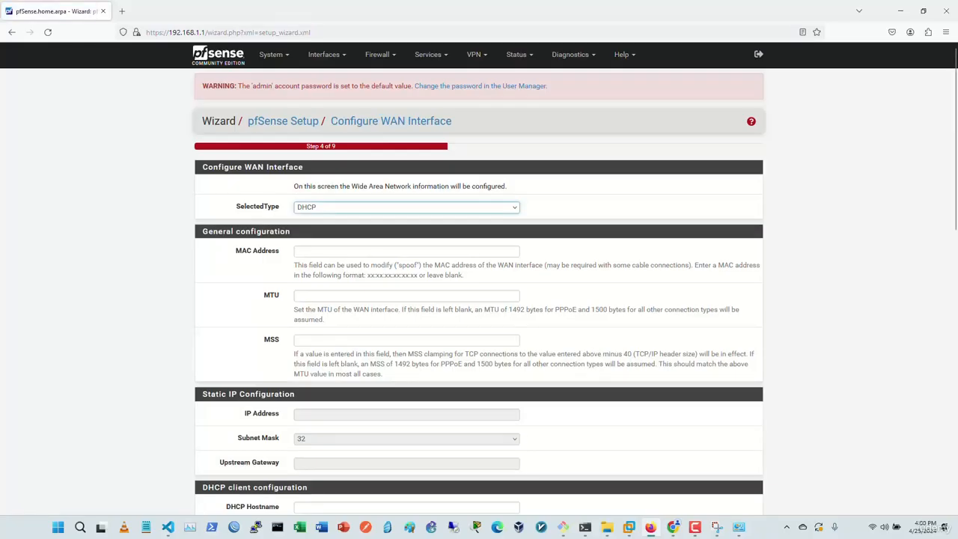
Step: Leave the WAN connection type as DHCP and continue to the LAN step
left_click(407, 207)
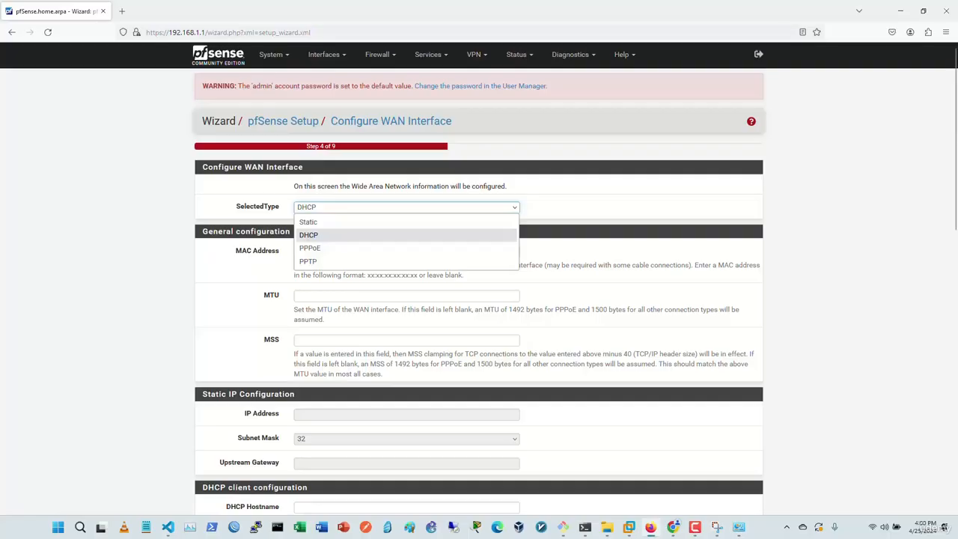
left_click(407, 208)
left_click(406, 208)
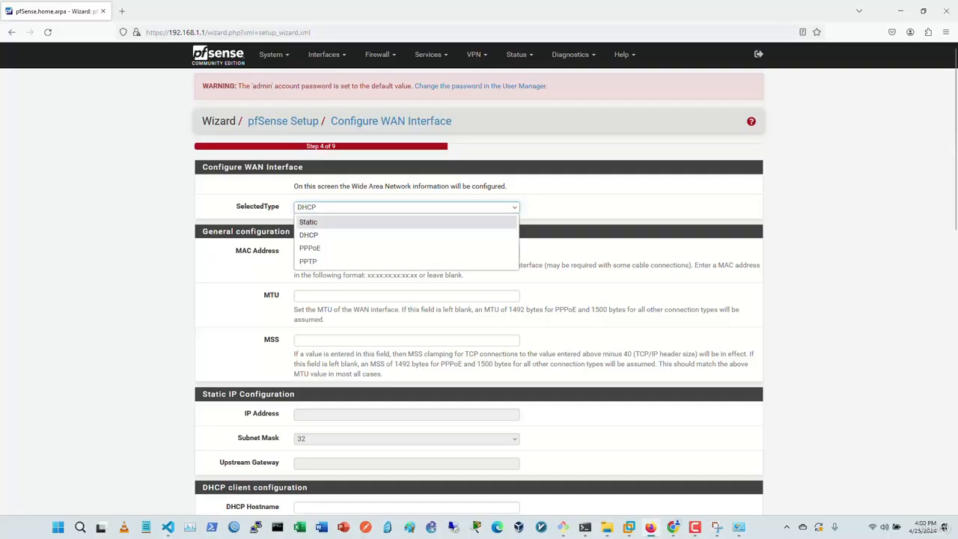
left_click(308, 222)
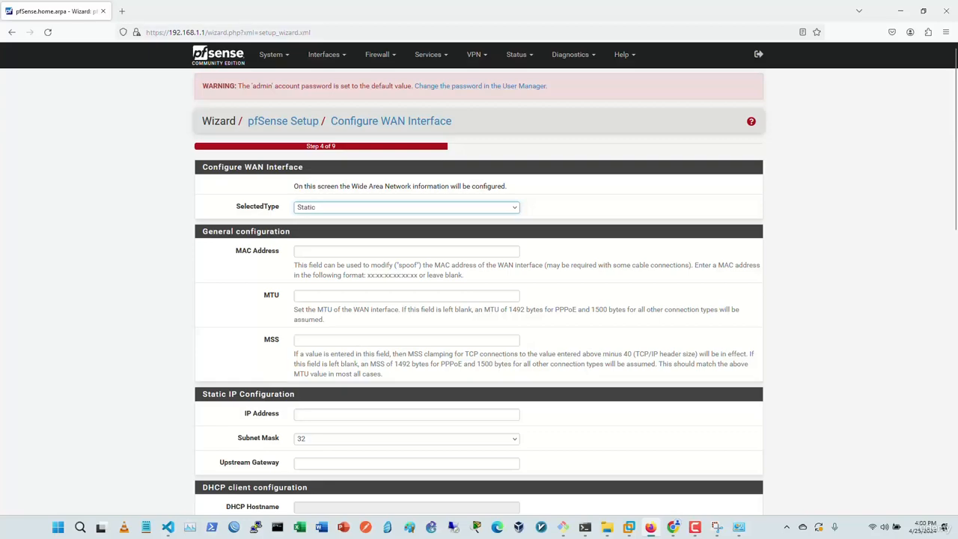
left_click(407, 207)
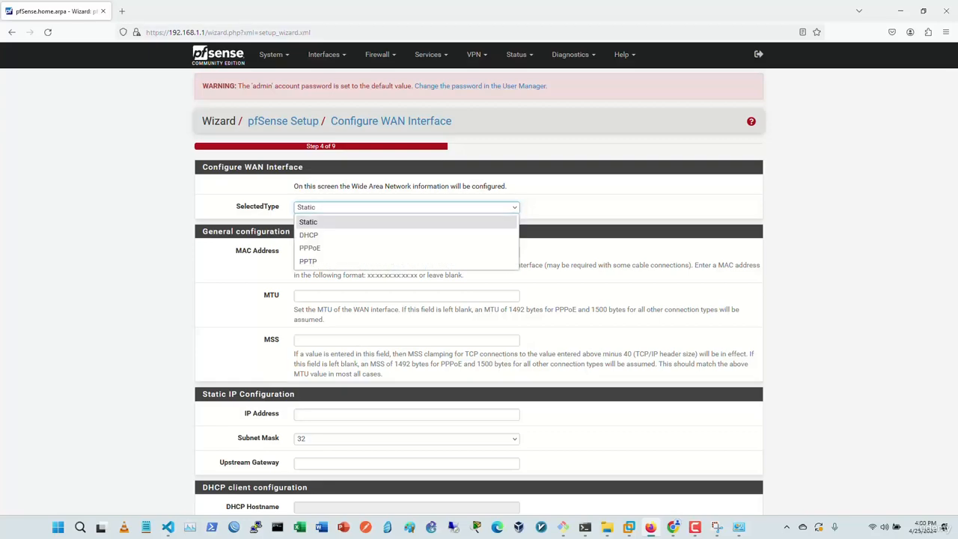
left_click(308, 234)
scroll(479, 284, "down", 3)
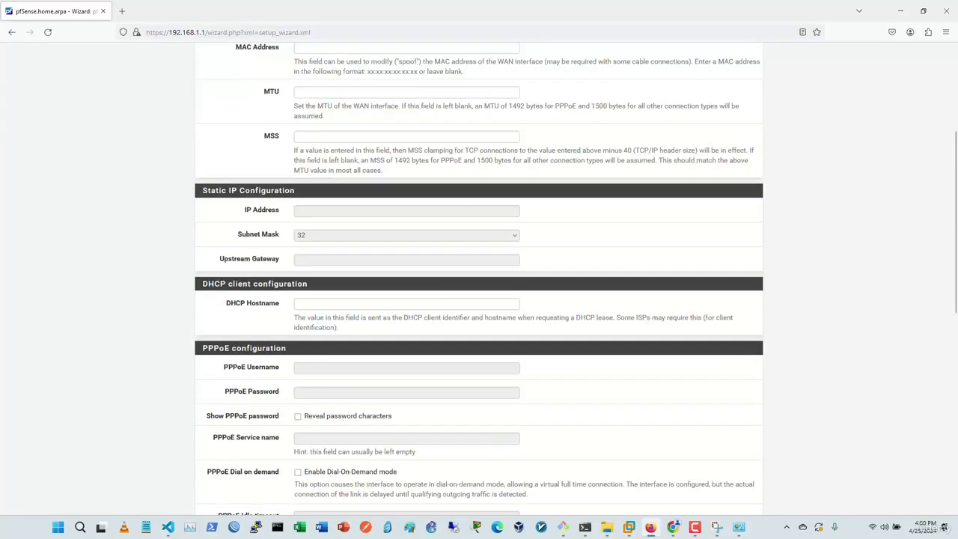
scroll(479, 284, "down", 6)
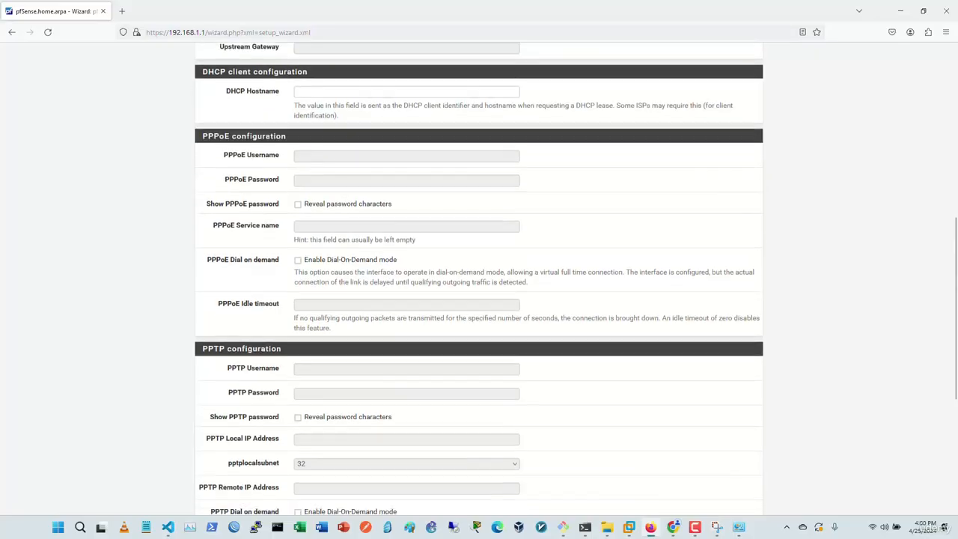
scroll(480, 284, "down", 2)
left_click(311, 461)
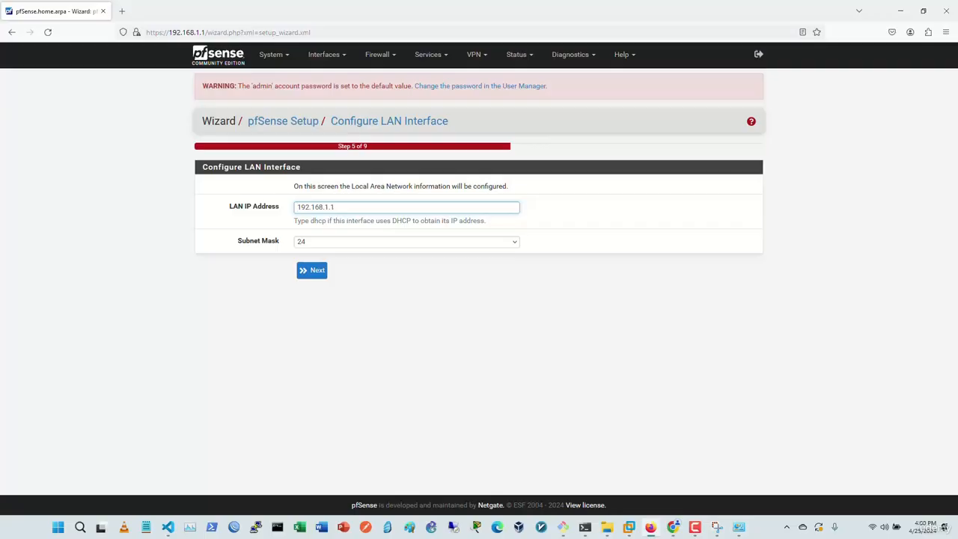
Step: Keep the LAN address at 192.168.1.1/24 and continue
key("ctrl+a")
left_click(335, 207)
left_click(312, 271)
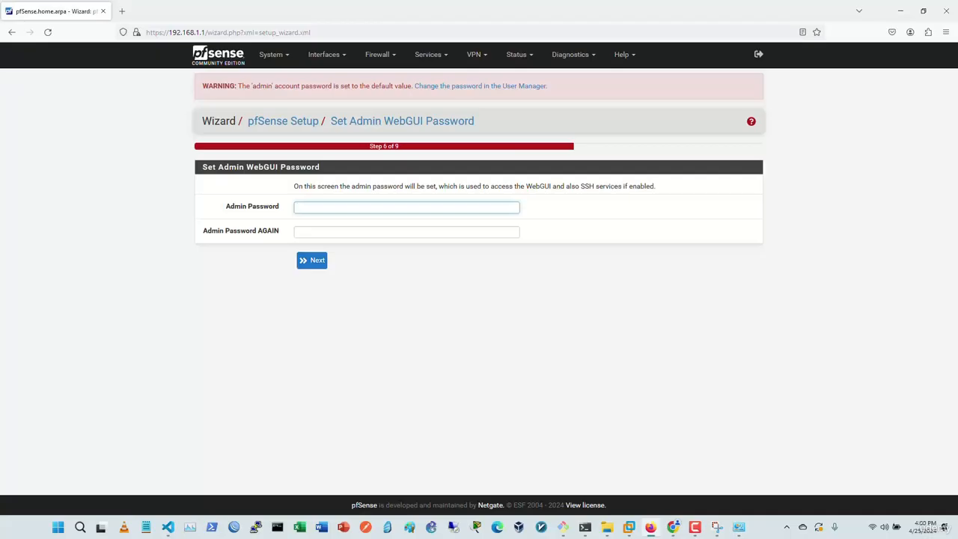
Step: Set a new admin password, entered twice, and reload pfSense with the new configuration
type("********")
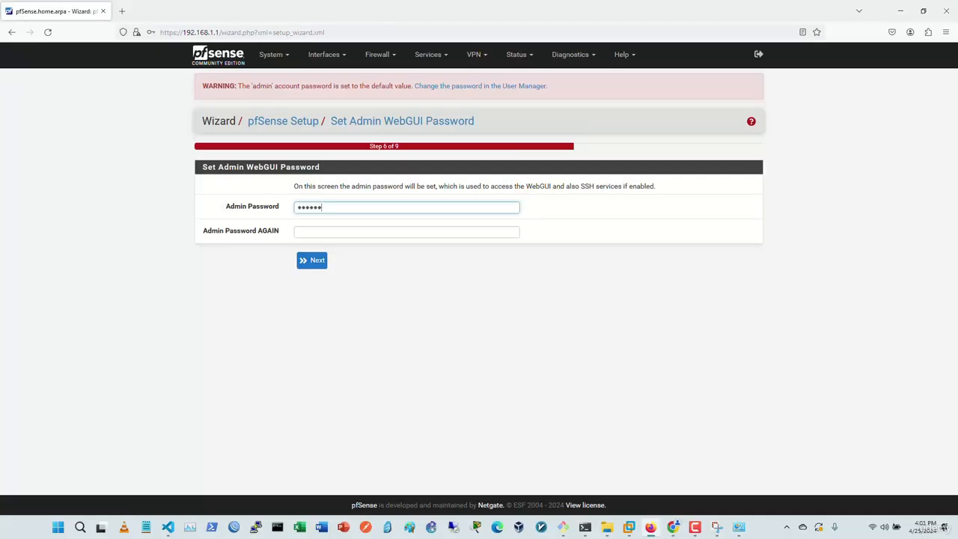
key("Tab")
type("********")
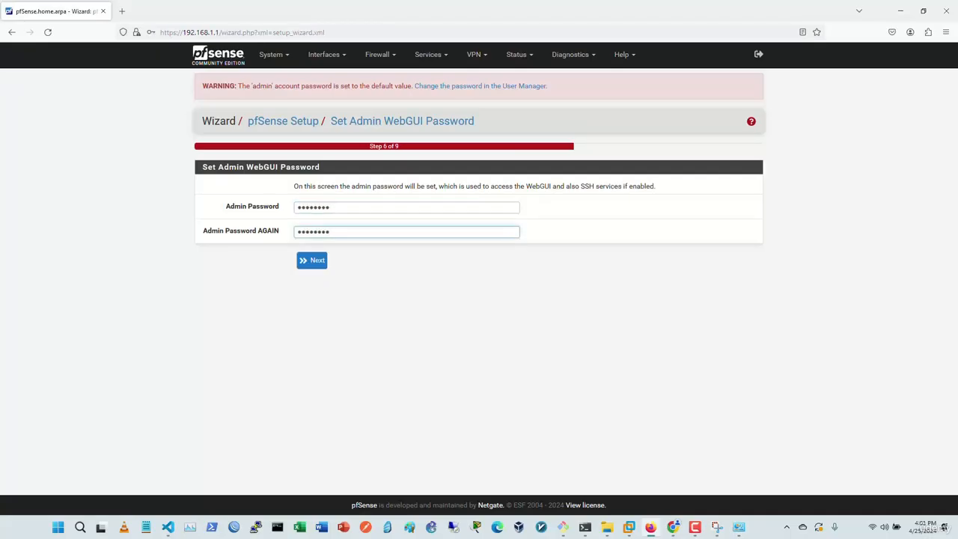
left_click(311, 261)
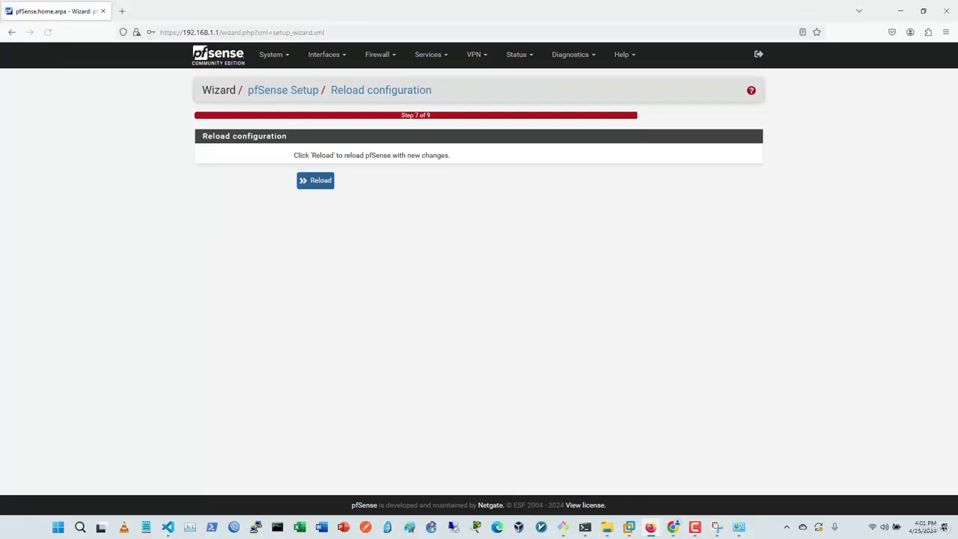
left_click(316, 181)
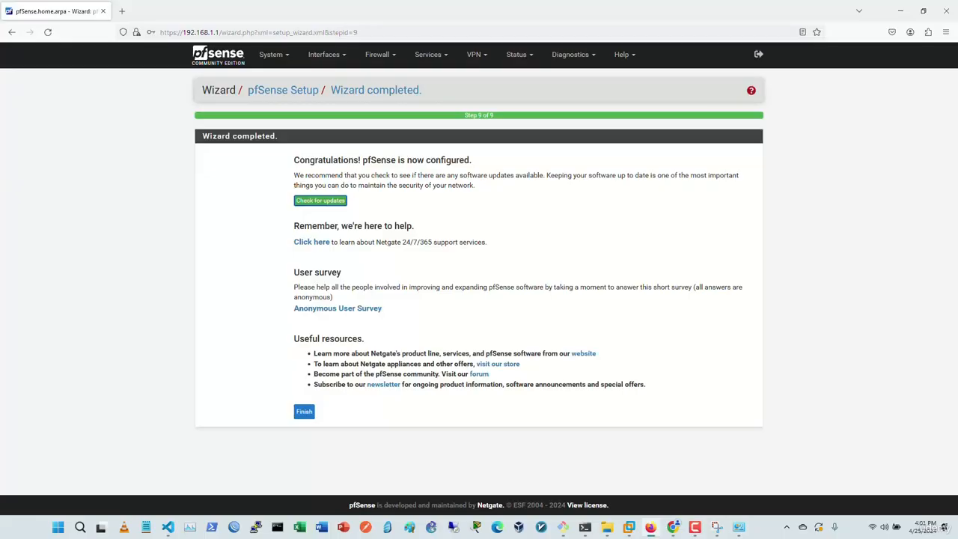
Step: Finish the wizard, log out, and sign back in as admin with the new password
left_click(304, 412)
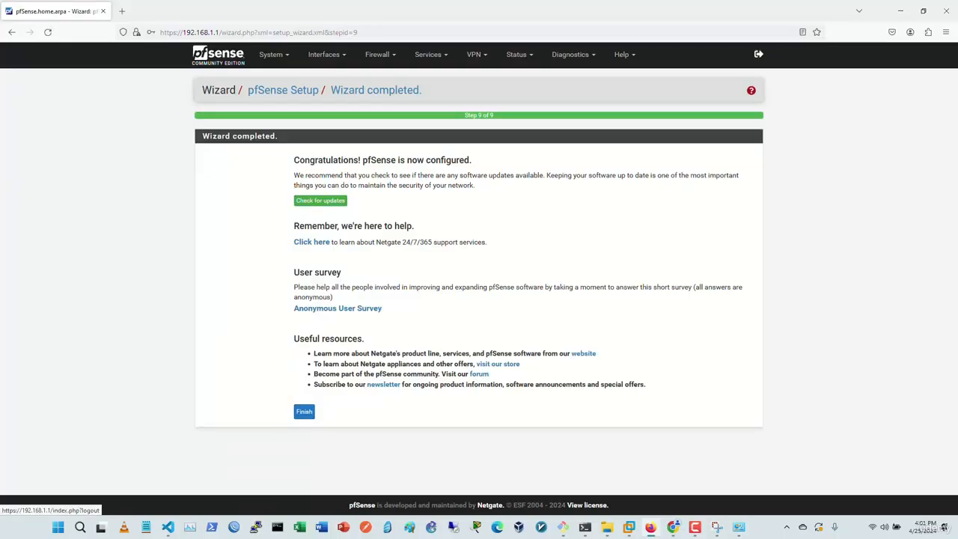
left_click(758, 54)
type("admin")
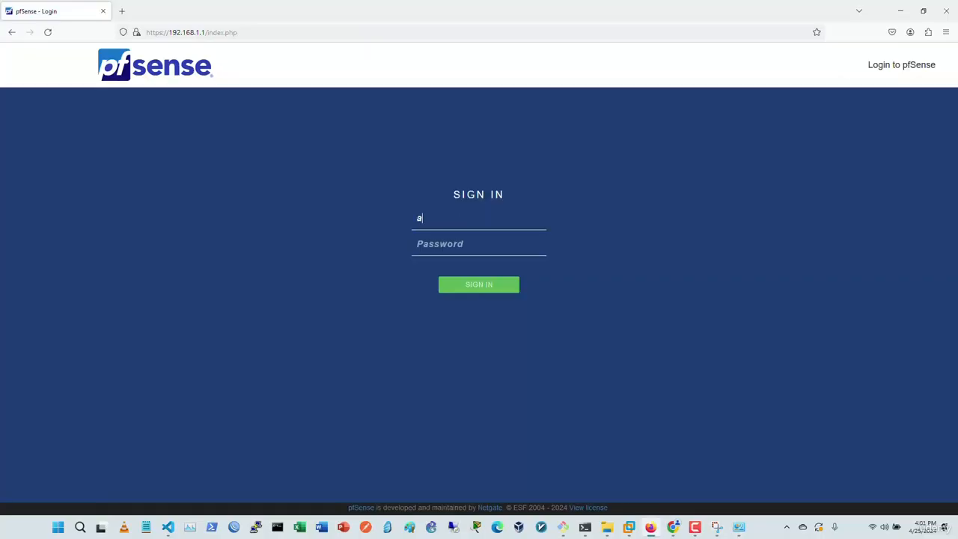
key("Tab")
type("pfsense1")
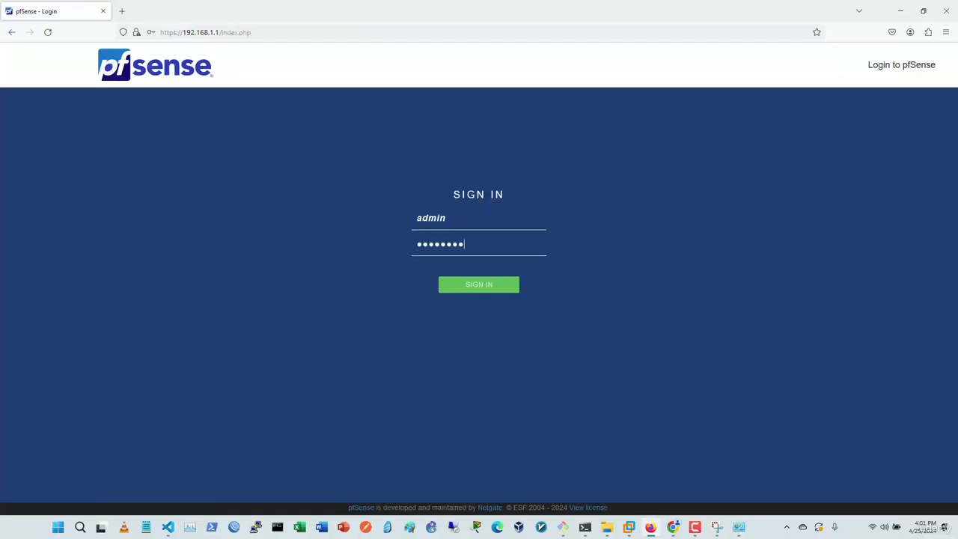
key("Return")
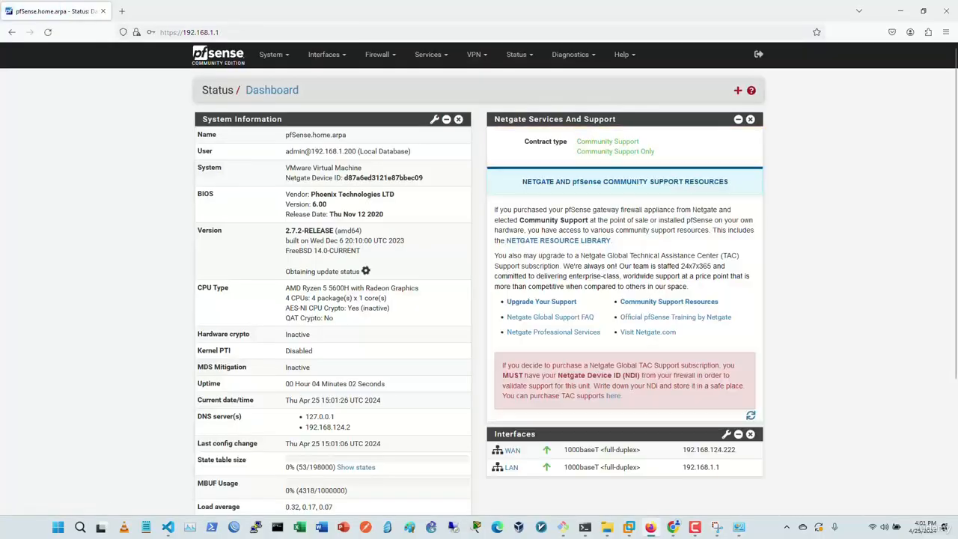